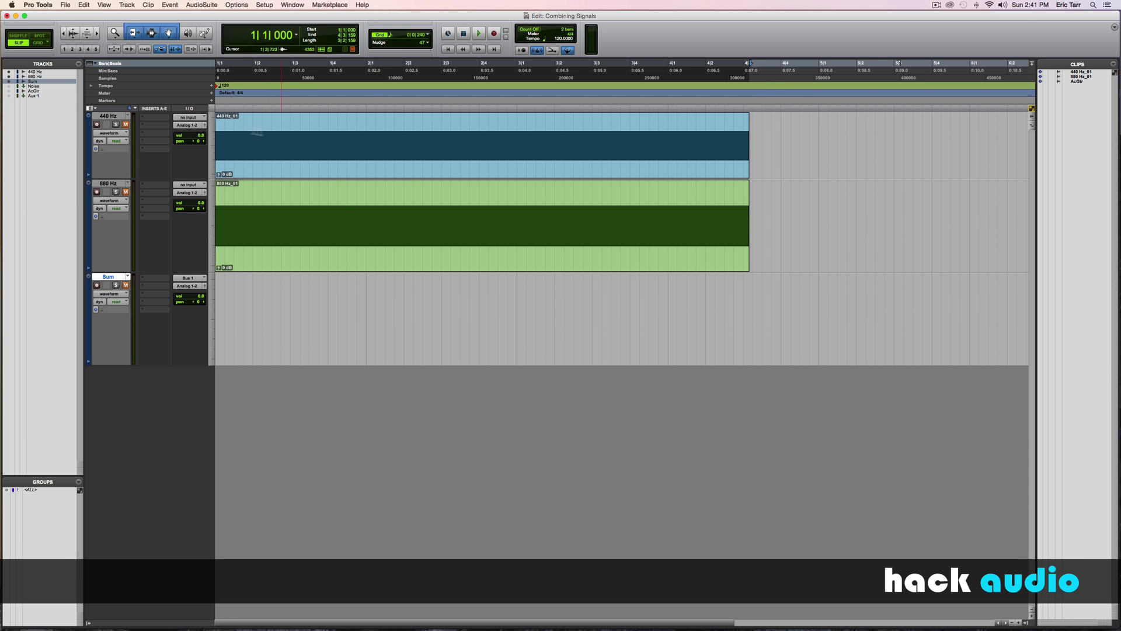
- Select both sine tracks, zoom in, and play the 440 Hz sine on its own
{"action": "left_click", "coordinate": [115, 116]}
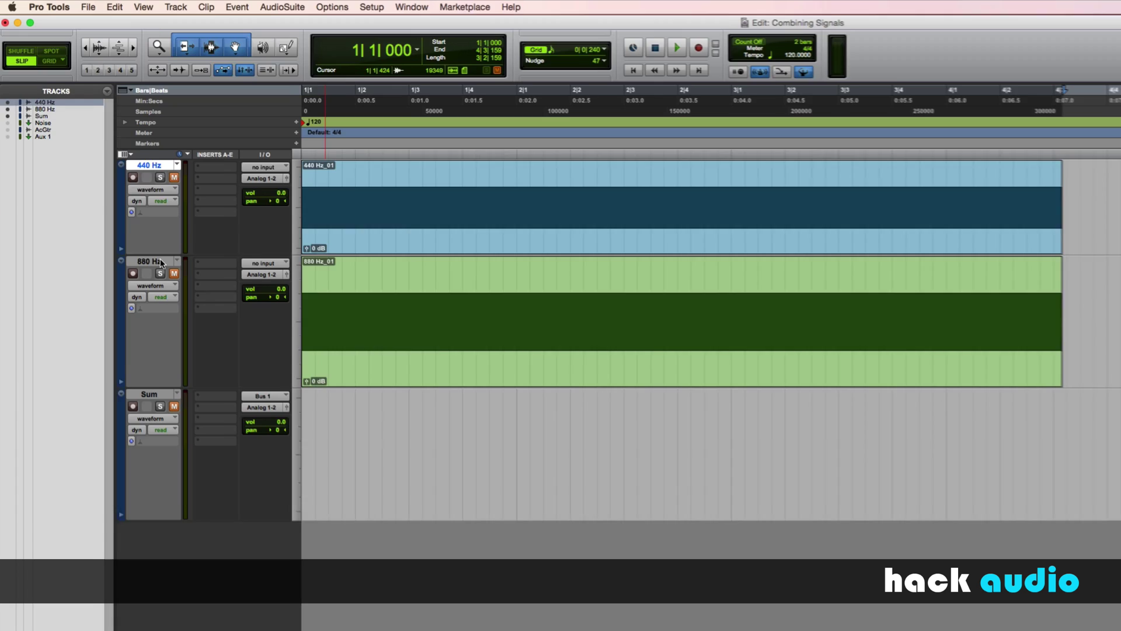
{"action": "left_click", "coordinate": [138, 240]}
{"action": "scroll", "coordinate": [443, 311], "scroll_direction": "up", "scroll_amount": 10}
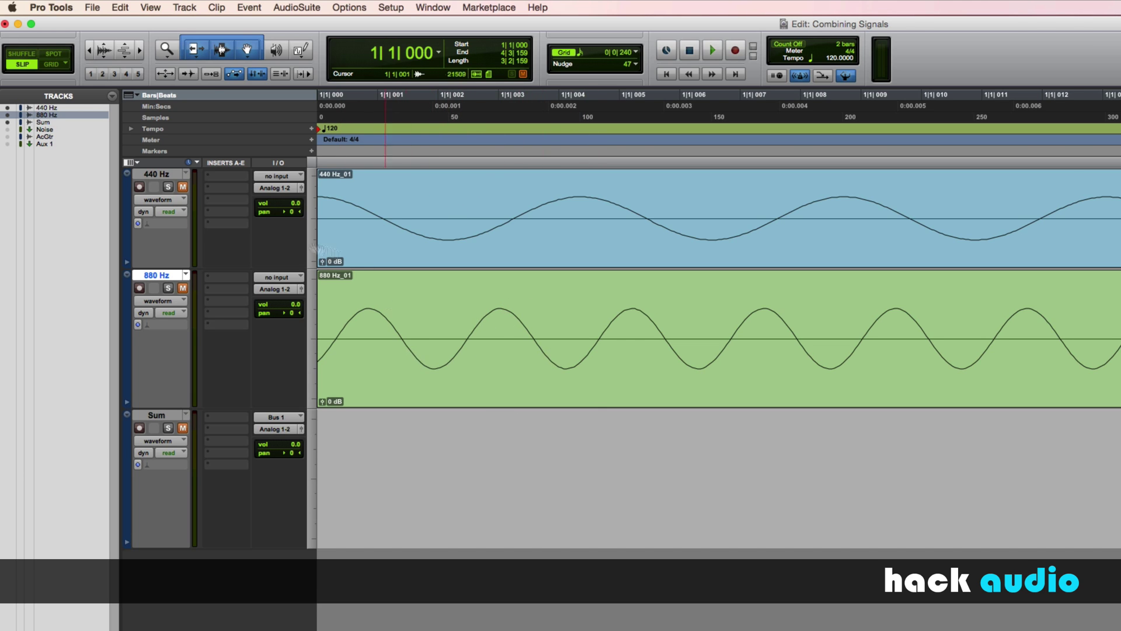
{"action": "left_click", "coordinate": [183, 186]}
{"action": "key", "text": "space"}
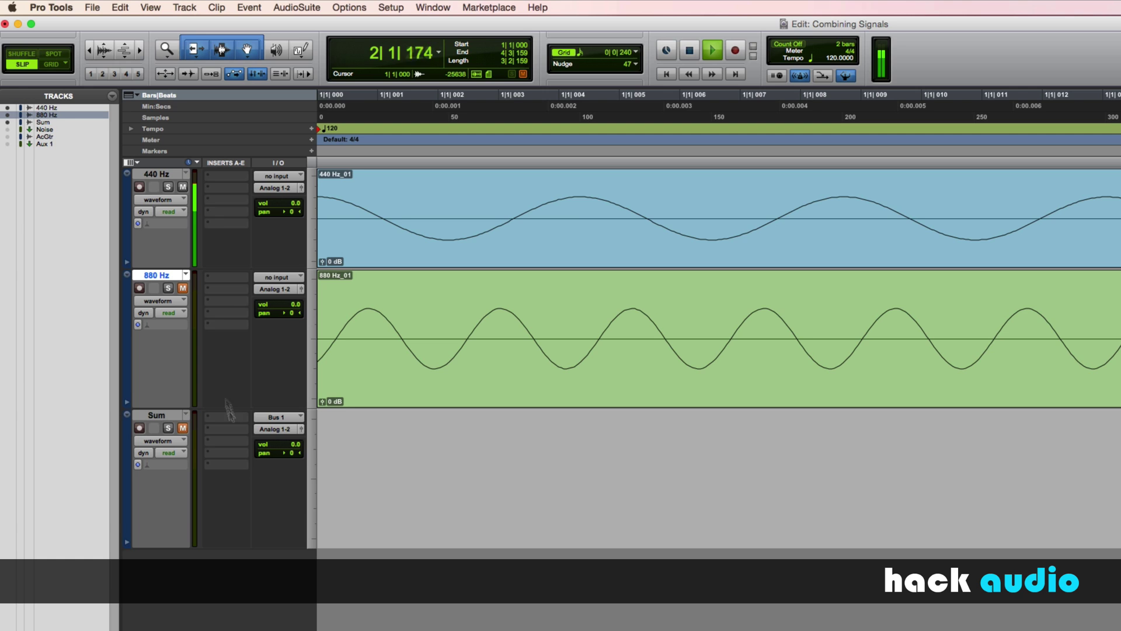
{"action": "key", "text": "space"}
- Re-mute the 440 Hz track and play the 880 Hz sine alone, leaving it unmuted
{"action": "left_click", "coordinate": [183, 186]}
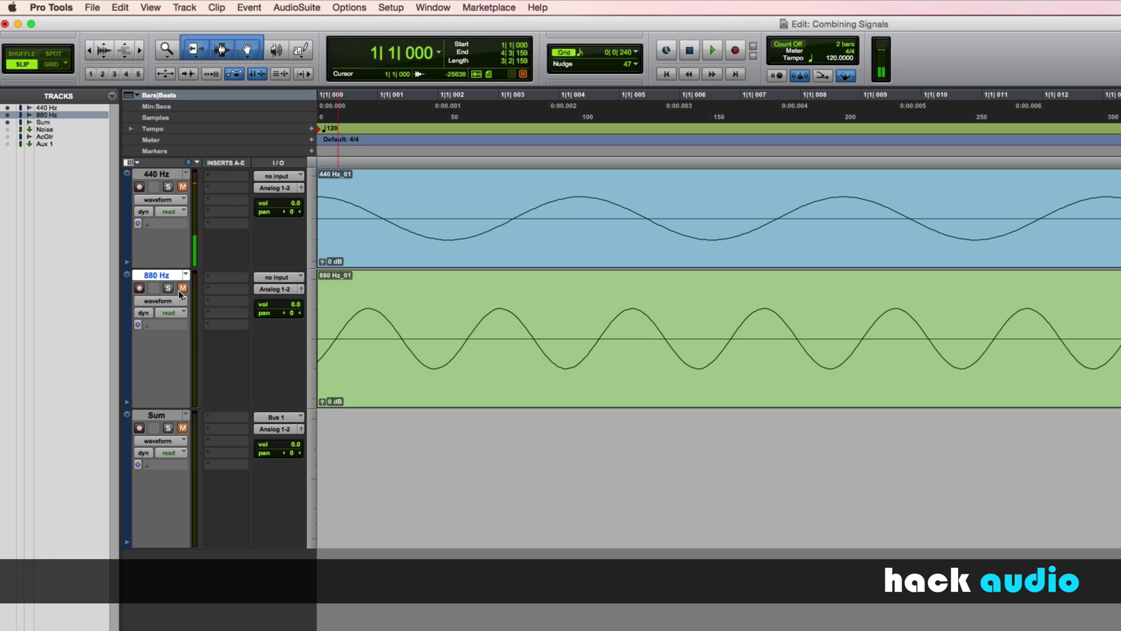
{"action": "left_click", "coordinate": [183, 289]}
{"action": "key", "text": "space"}
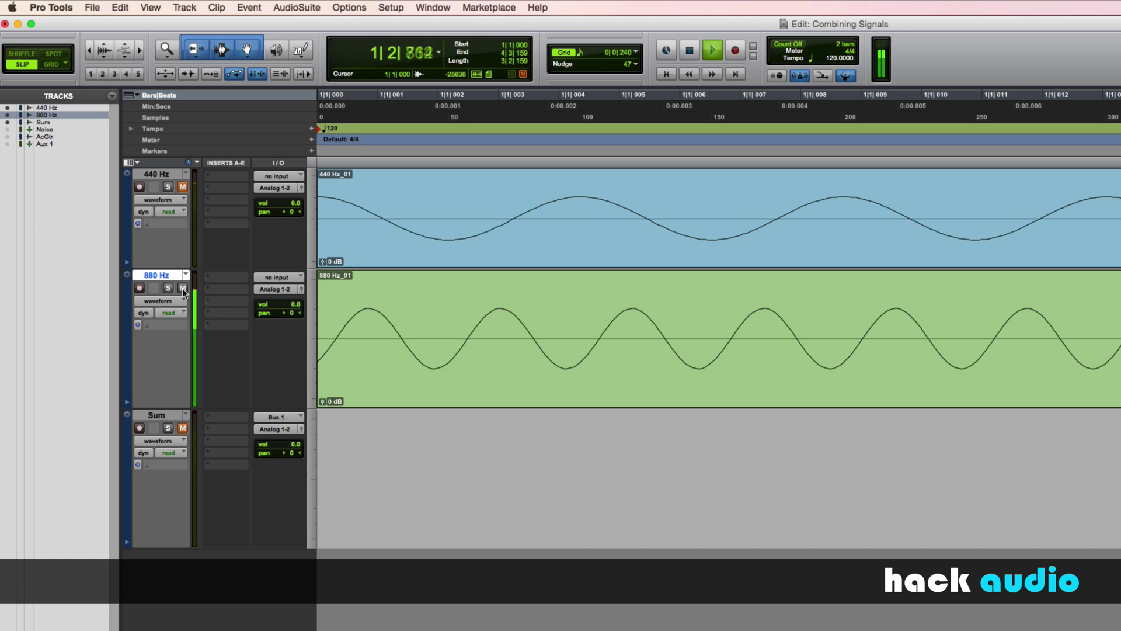
{"action": "key", "text": "space"}
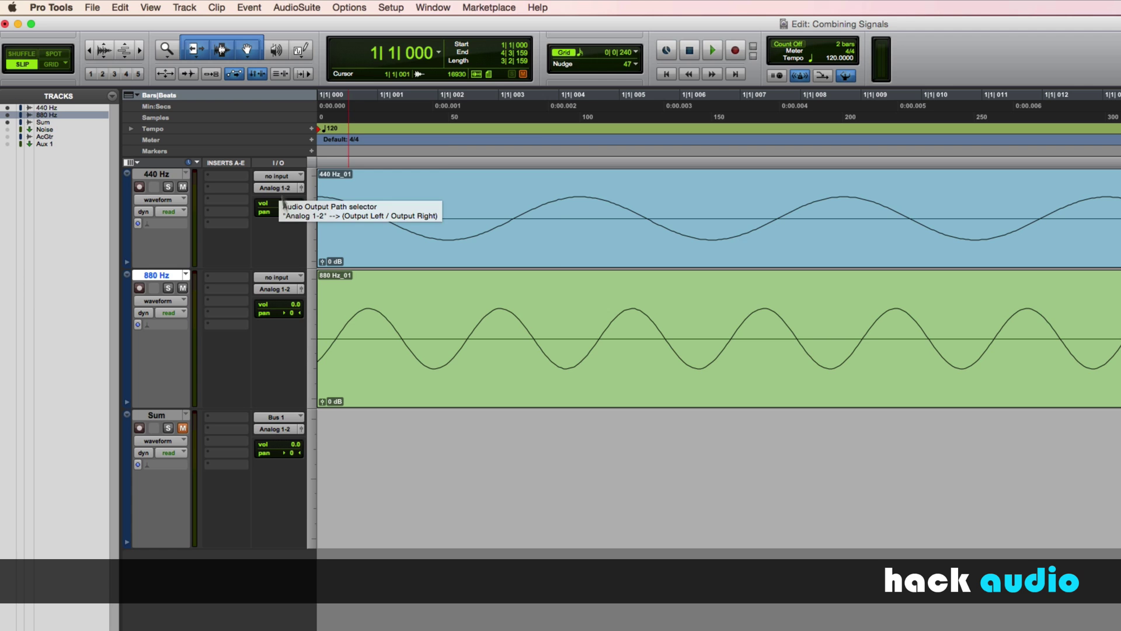
- Route the 440 Hz and 880 Hz tracks' outputs to Bus 1
{"action": "left_click", "coordinate": [284, 190]}
{"action": "mouse_move", "coordinate": [324, 199]}
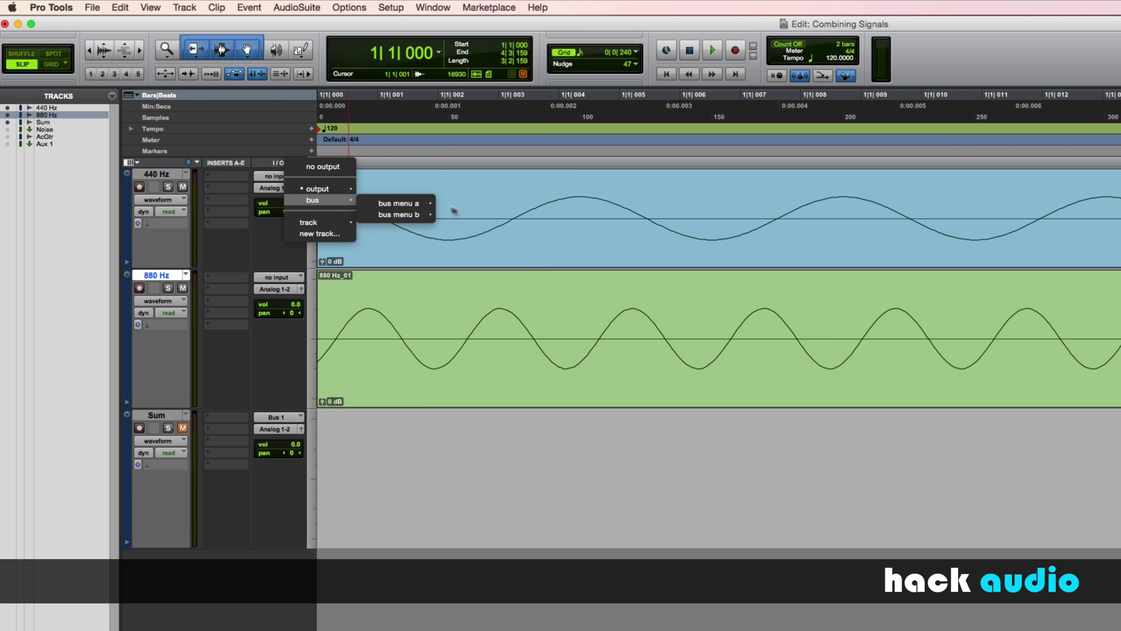
{"action": "mouse_move", "coordinate": [403, 203]}
{"action": "left_click", "coordinate": [488, 24]}
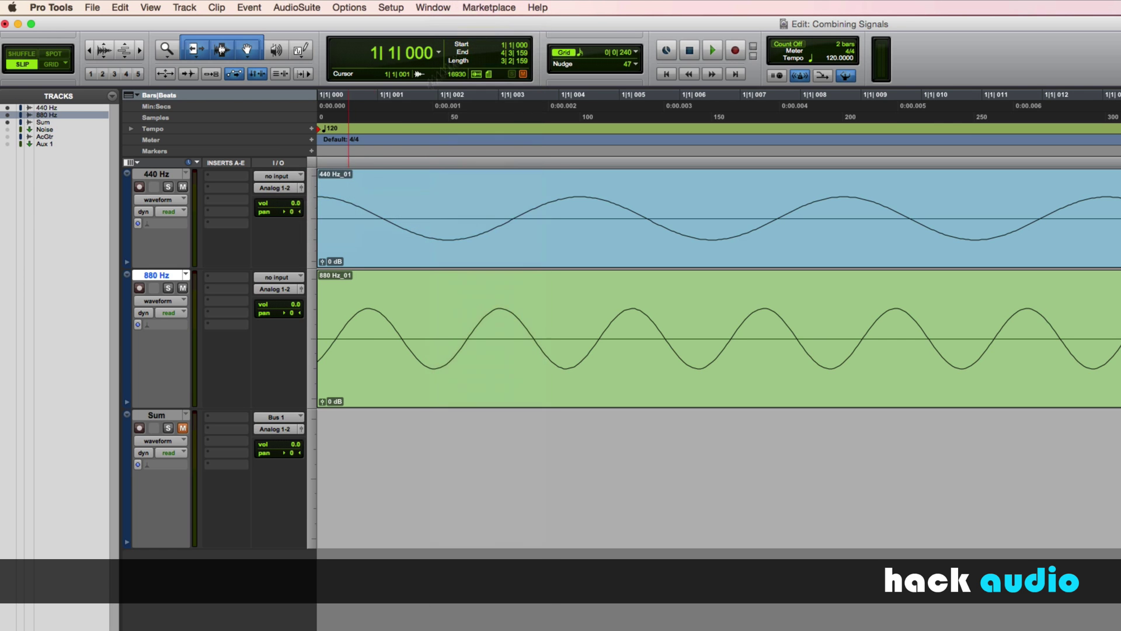
{"action": "left_click", "coordinate": [278, 289]}
{"action": "mouse_move", "coordinate": [324, 300]}
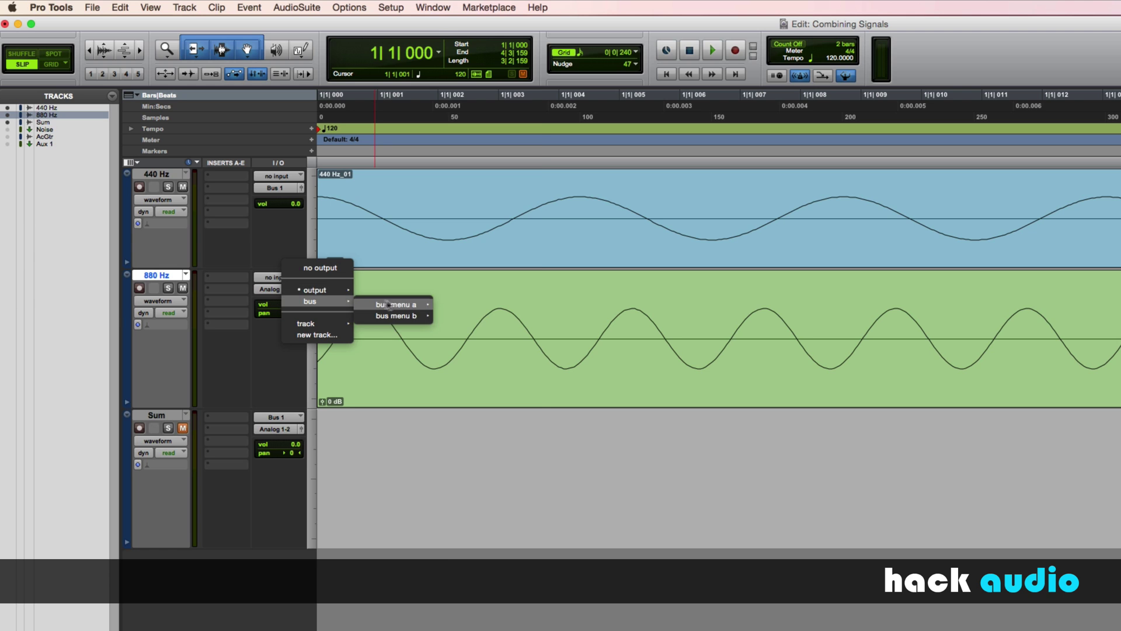
{"action": "mouse_move", "coordinate": [388, 304]}
{"action": "left_click", "coordinate": [487, 24]}
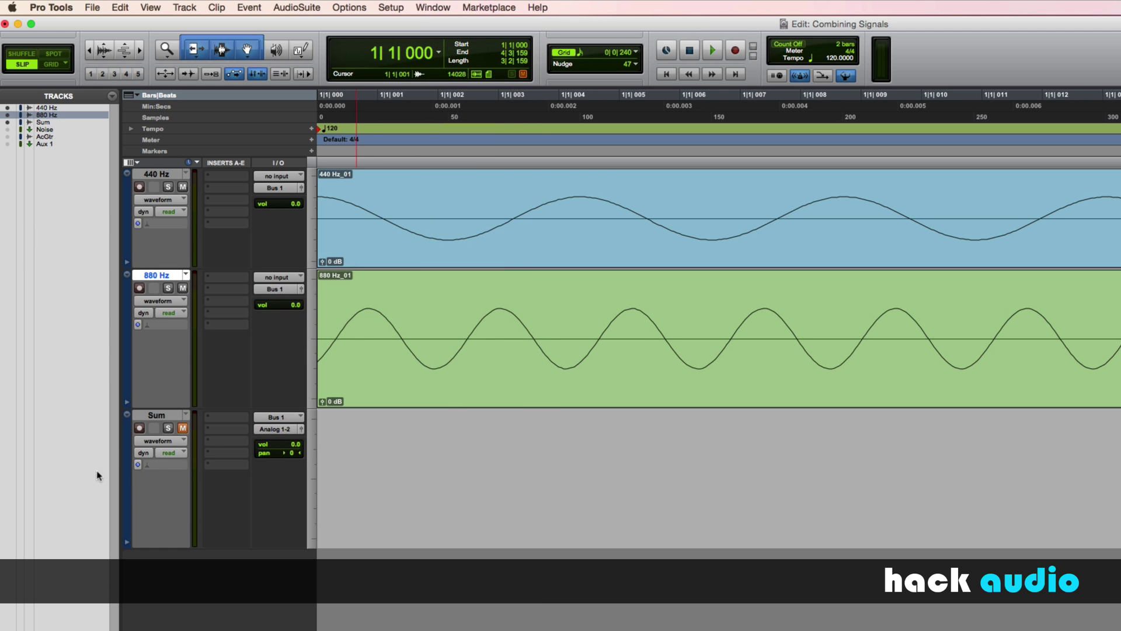
- Record-arm and unmute the Sum track, then zoom out to the whole clips
{"action": "left_click", "coordinate": [139, 428]}
{"action": "left_click", "coordinate": [183, 428]}
{"action": "key", "text": "r"}
{"action": "key", "text": "r"}
{"action": "key", "text": "r"}
{"action": "key", "text": "r"}
{"action": "key", "text": "r"}
{"action": "key", "text": "r"}
{"action": "key", "text": "r"}
{"action": "key", "text": "r"}
{"action": "key", "text": "r"}
{"action": "key", "text": "r"}
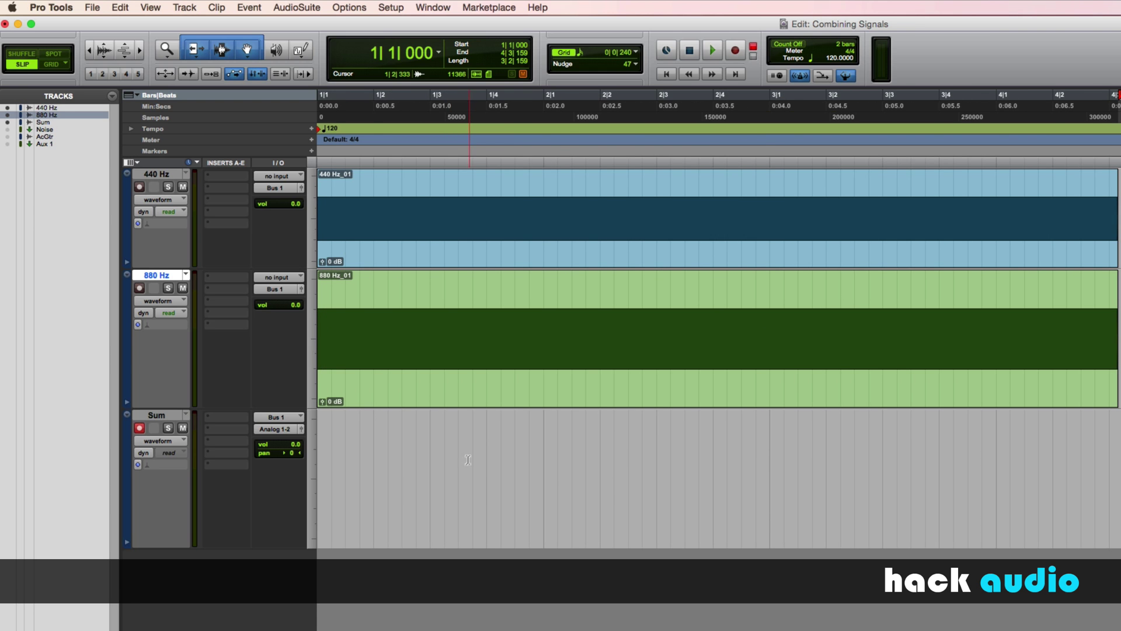
- Record the bussed 440 Hz and 880 Hz sines onto the Sum track as Sum_02
{"action": "left_click", "coordinate": [714, 51]}
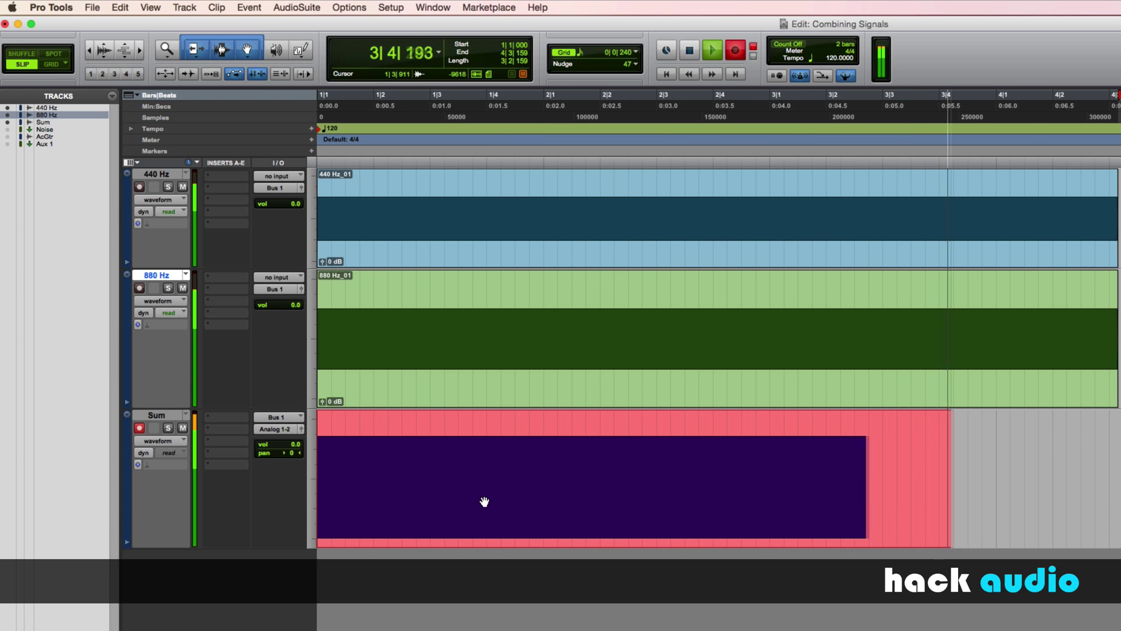
{"action": "key", "text": "space"}
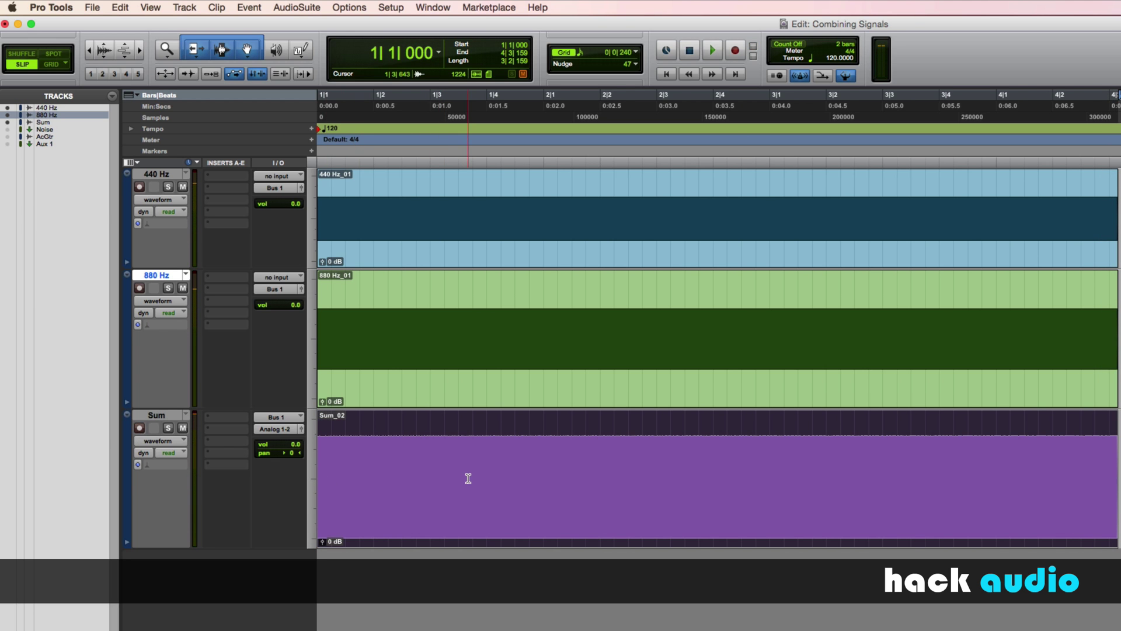
- Mute the 880 Hz and 440 Hz tracks and play back Sum_02 alone, zoomed out to full clips
{"action": "scroll", "coordinate": [468, 478], "scroll_direction": "up", "scroll_amount": 10}
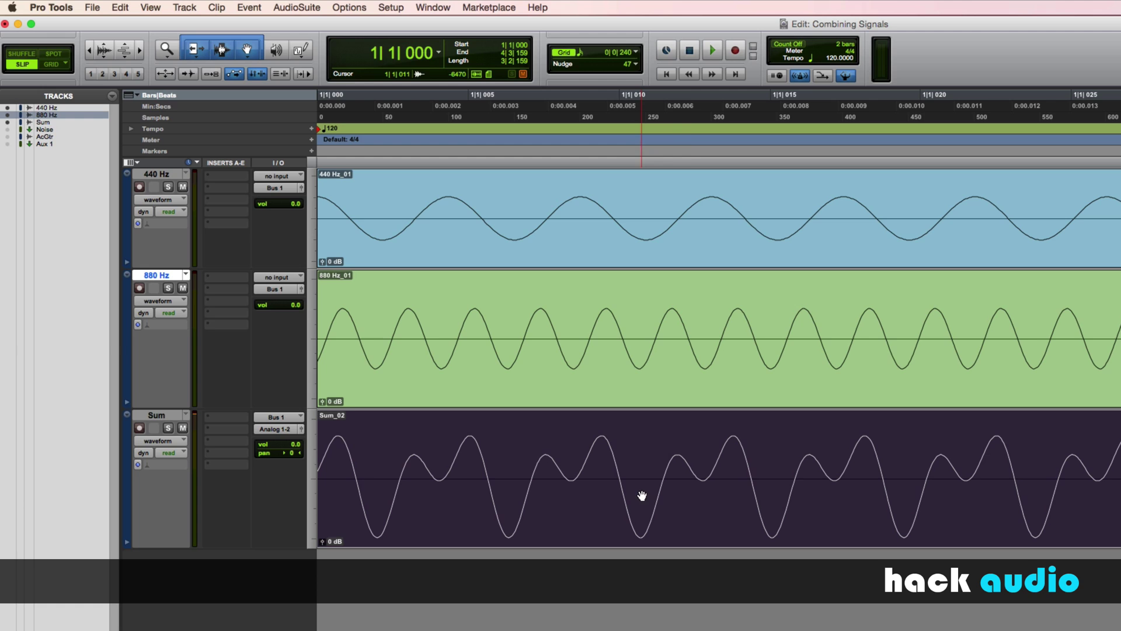
{"action": "left_click", "coordinate": [182, 288]}
{"action": "left_click", "coordinate": [183, 187]}
{"action": "key", "text": "space"}
{"action": "key", "text": "super+bracketleft"}
{"action": "key", "text": "super+bracketleft"}
{"action": "key", "text": "super+bracketleft"}
{"action": "key", "text": "super+bracketleft"}
{"action": "key", "text": "super+bracketleft"}
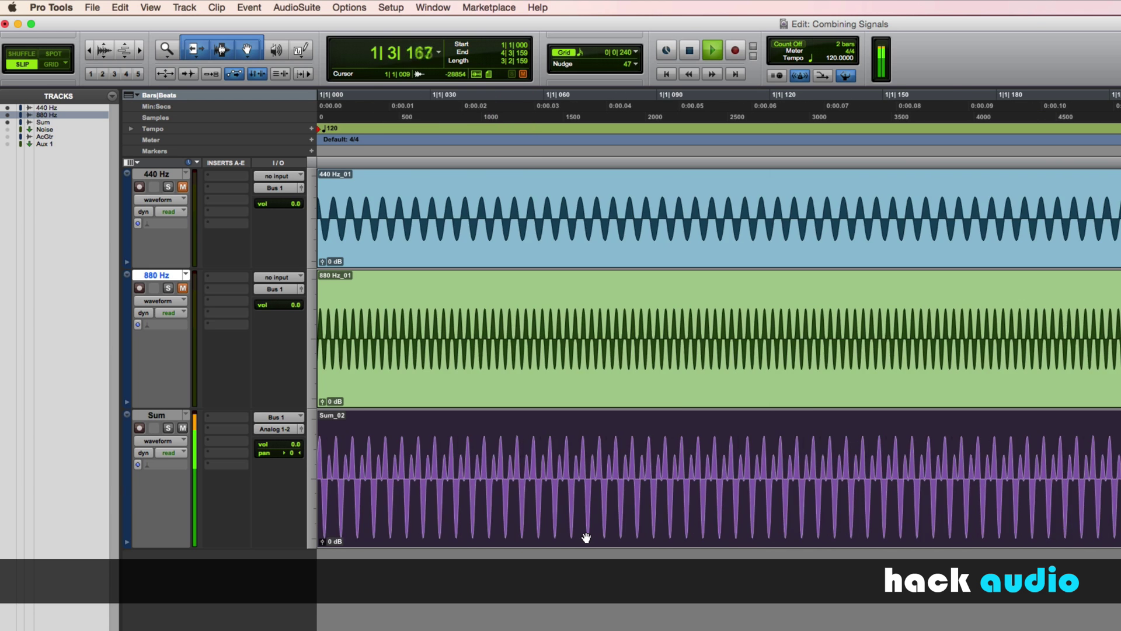
{"action": "key", "text": "super+bracketleft"}
{"action": "key", "text": "super+bracketleft"}
{"action": "key", "text": "super+bracketleft"}
{"action": "key", "text": "super+bracketleft"}
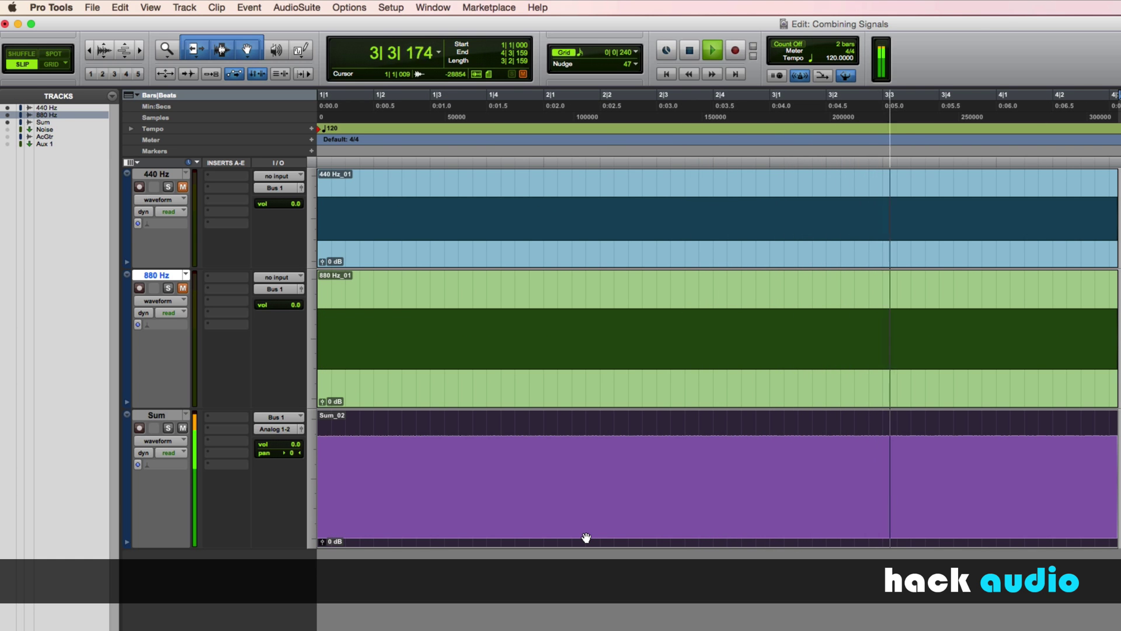
{"action": "key", "text": "space"}
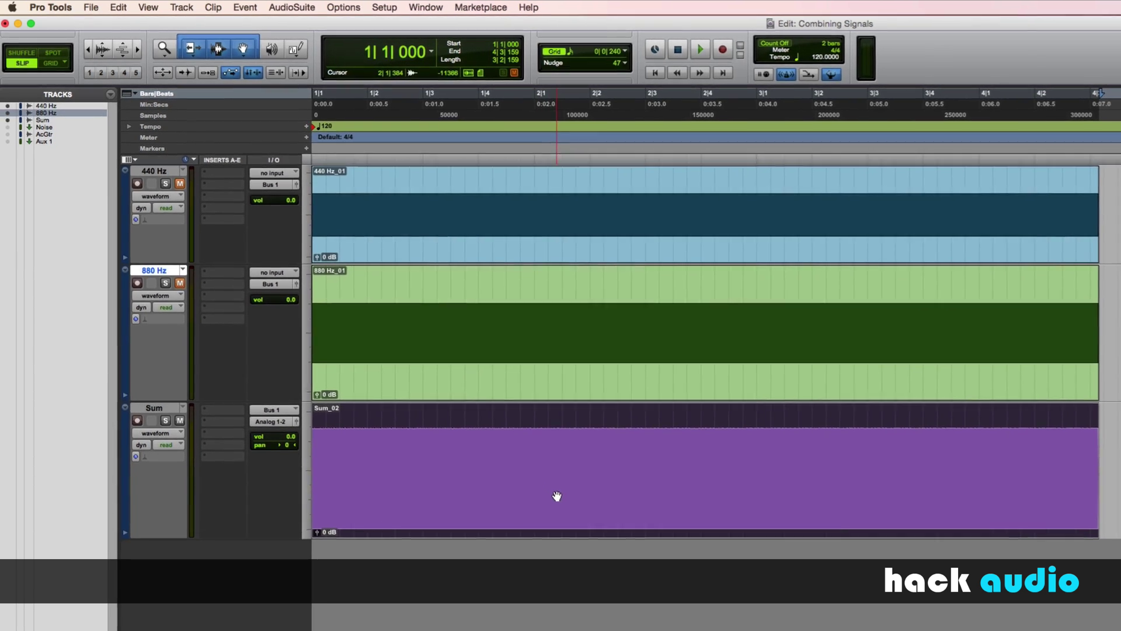
{"action": "key", "text": "super+f"}
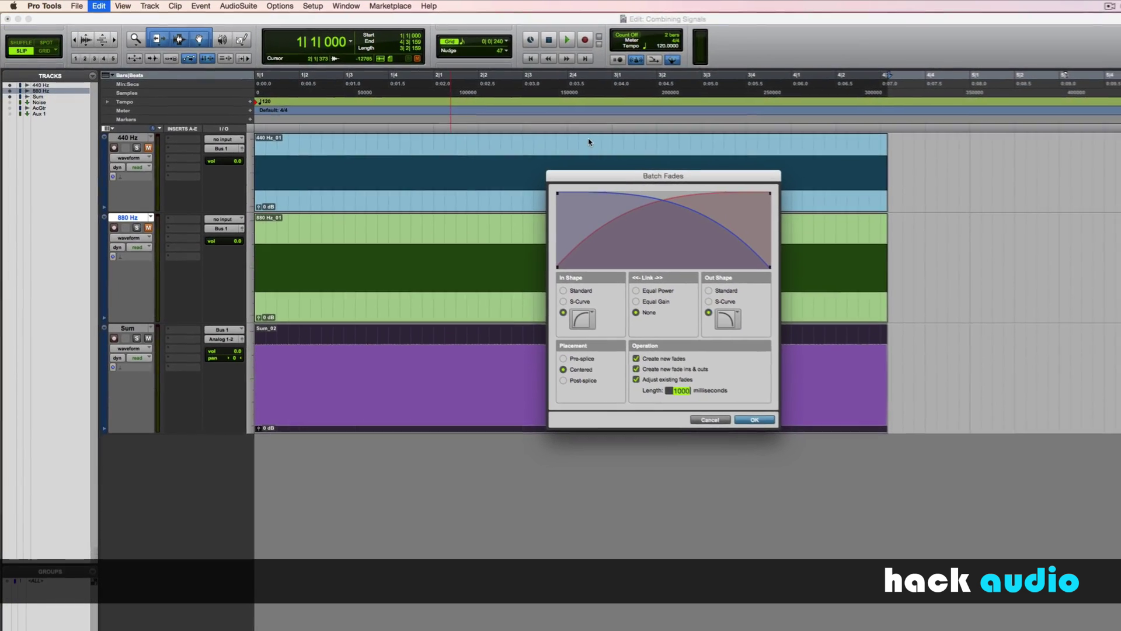
{"action": "left_click_drag", "start_coordinate": [791, 146], "coordinate": [760, 159]}
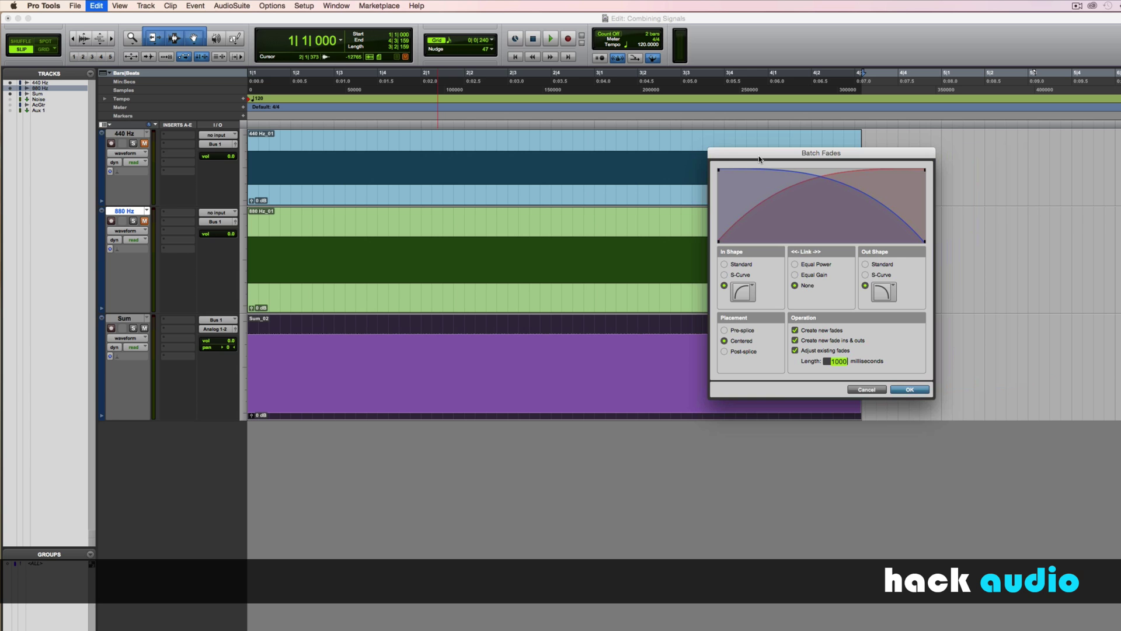
{"action": "left_click_drag", "start_coordinate": [759, 159], "coordinate": [948, 143]}
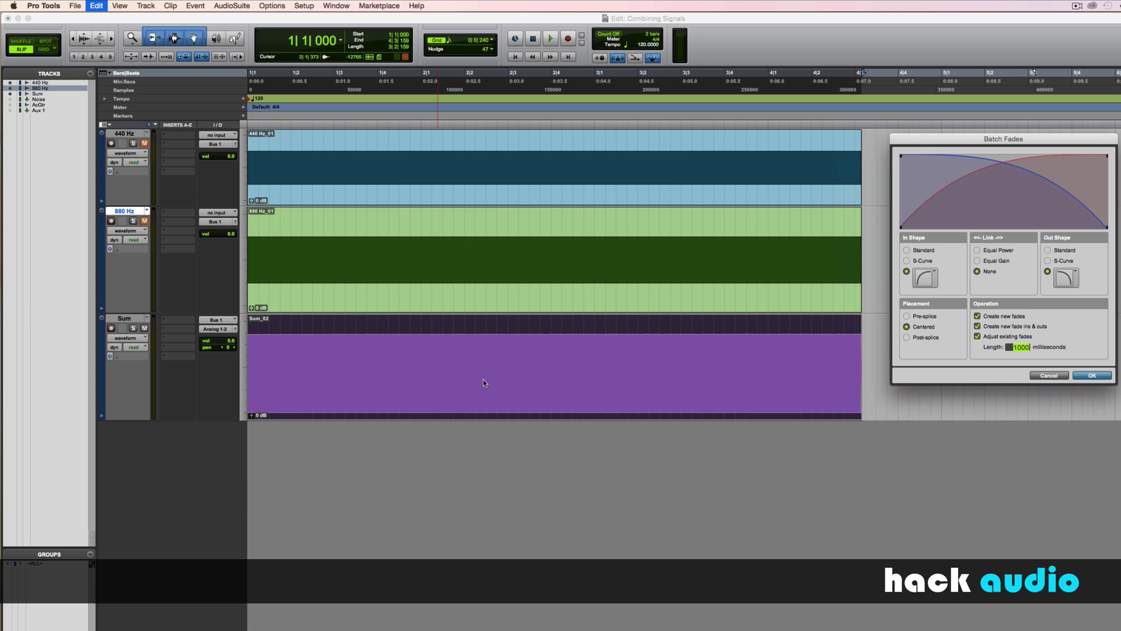
{"action": "left_click", "coordinate": [934, 274]}
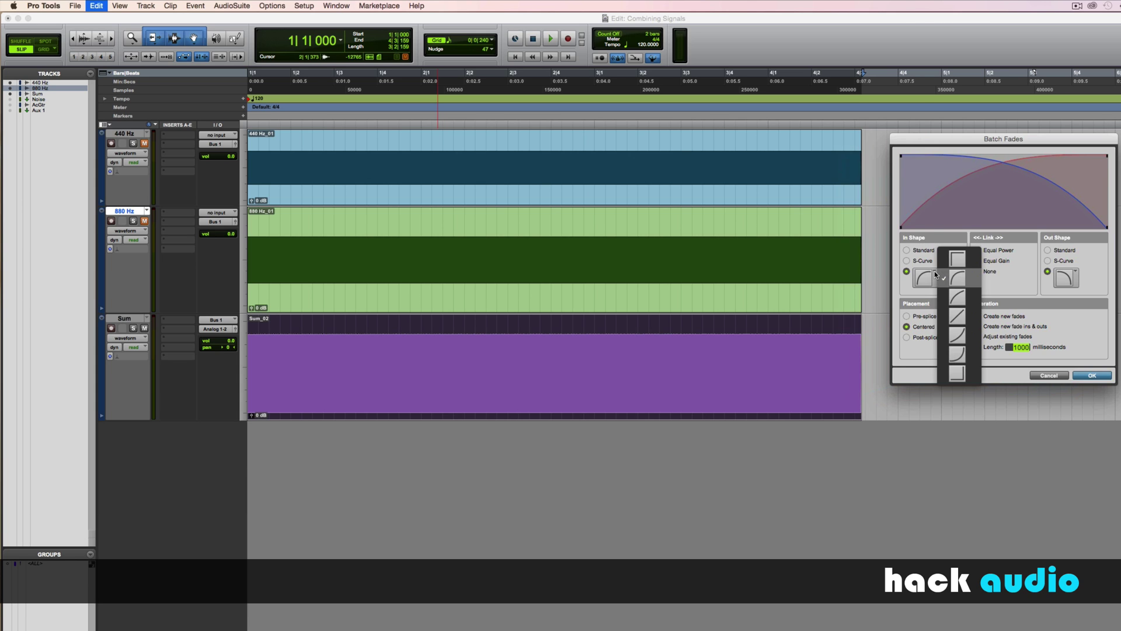
{"action": "left_click", "coordinate": [954, 314]}
{"action": "left_click", "coordinate": [1076, 273]}
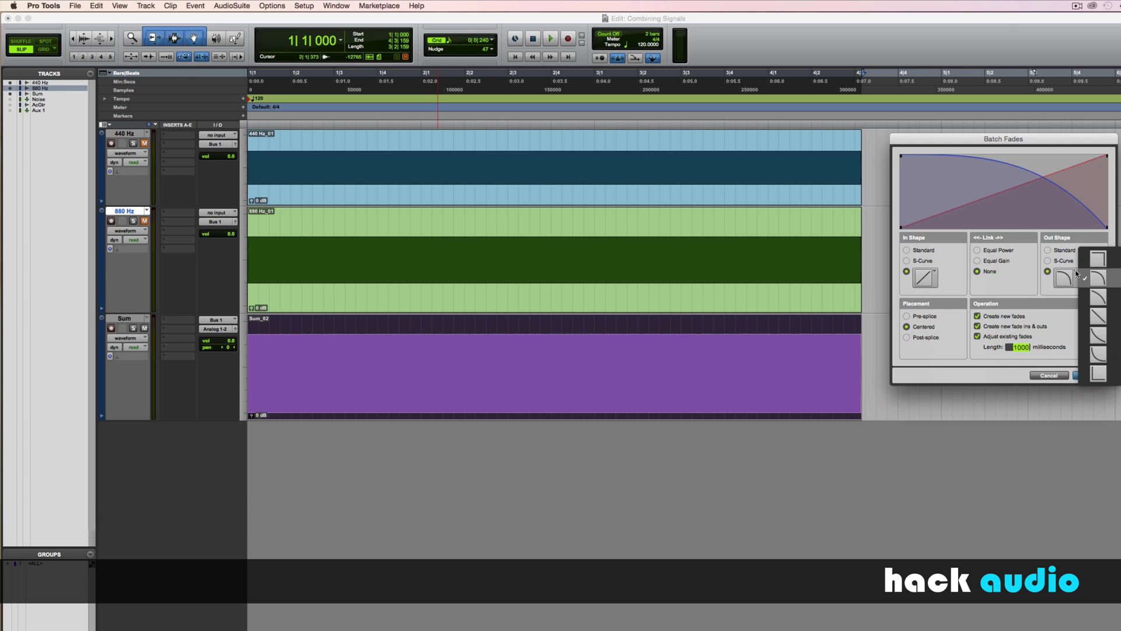
{"action": "left_click", "coordinate": [1097, 316]}
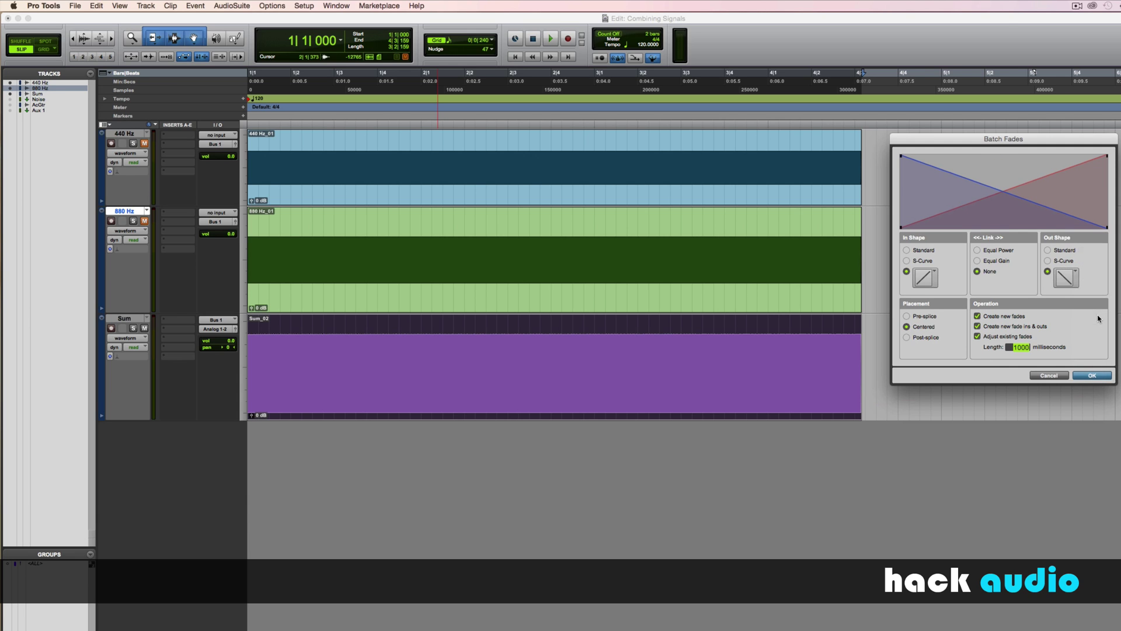
{"action": "left_click", "coordinate": [1091, 375]}
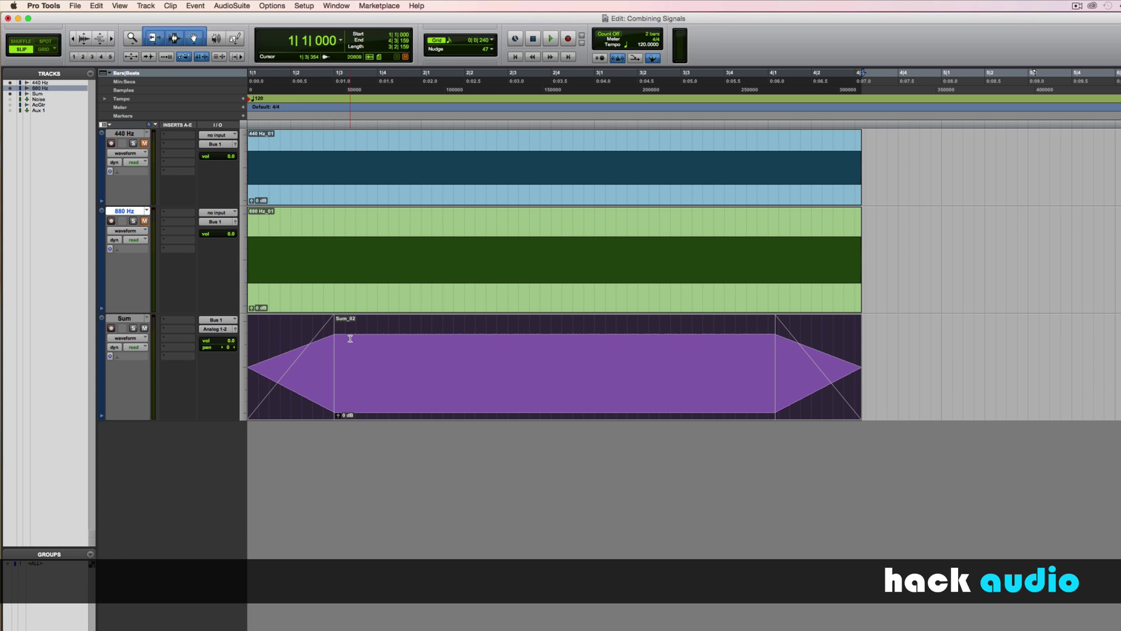
{"action": "key", "text": "space"}
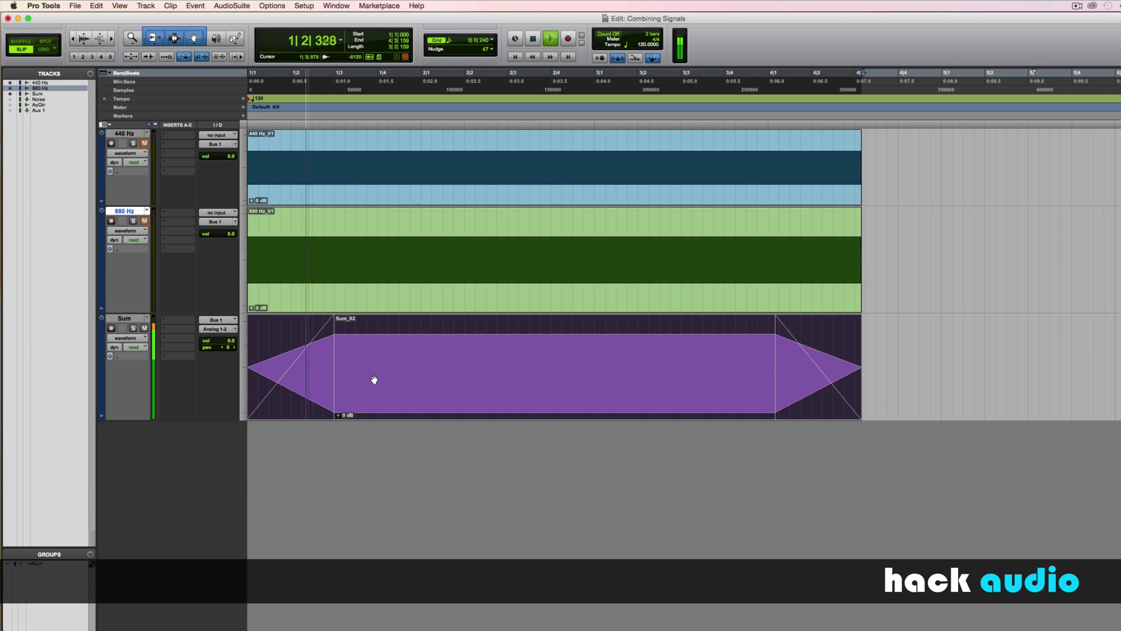
{"action": "key", "text": "space"}
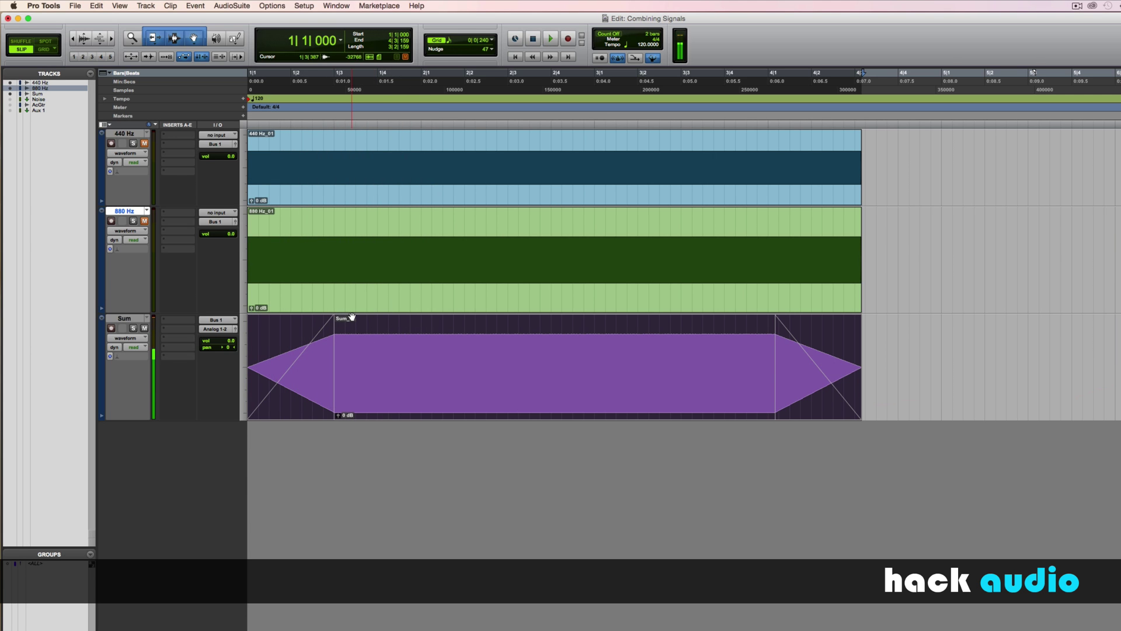
{"action": "key", "text": "super+z"}
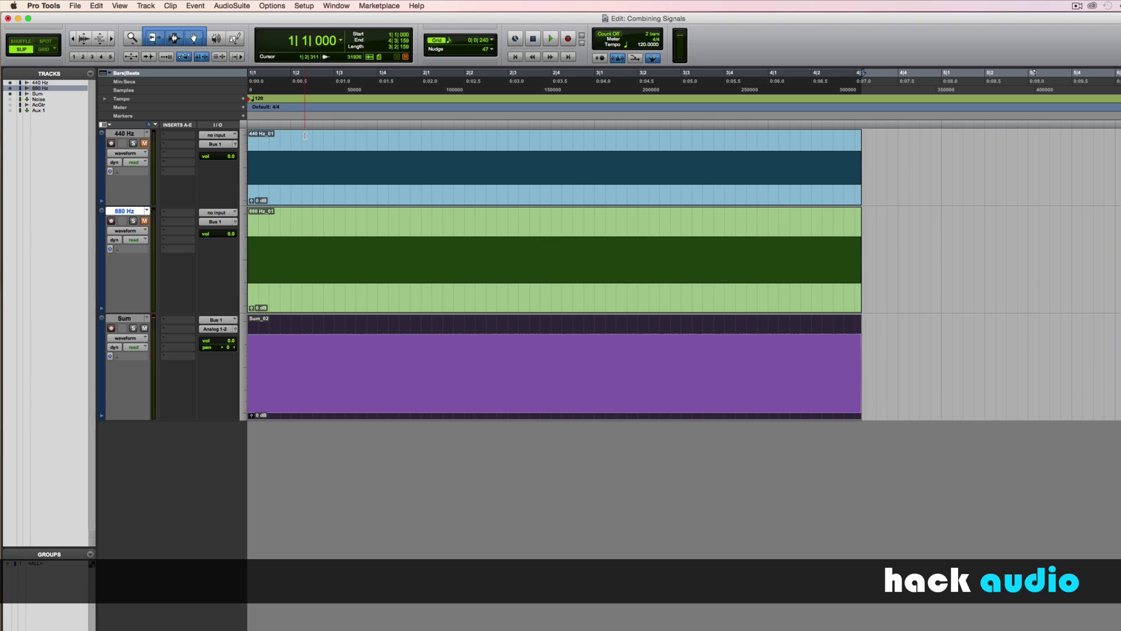
- Give the Sum clip convex 1000 ms fade-in and fade-out curves, then play it back
{"action": "key", "text": "super+f"}
{"action": "left_click_drag", "start_coordinate": [593, 170], "coordinate": [925, 154]}
{"action": "left_click", "coordinate": [898, 290]}
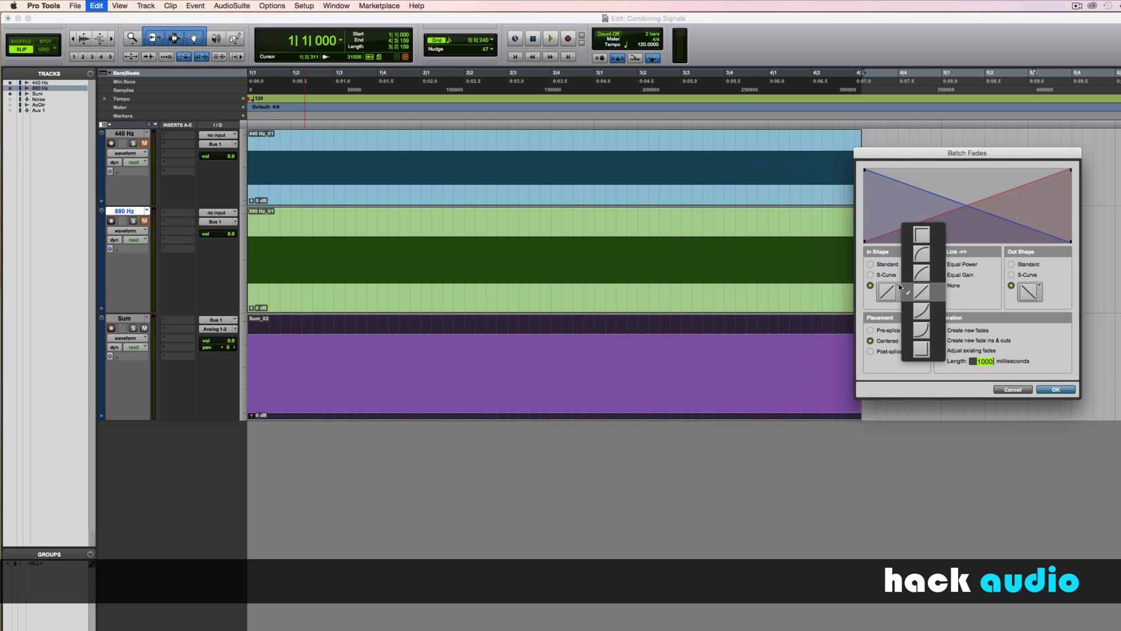
{"action": "left_click", "coordinate": [923, 257]}
{"action": "left_click", "coordinate": [1041, 288]}
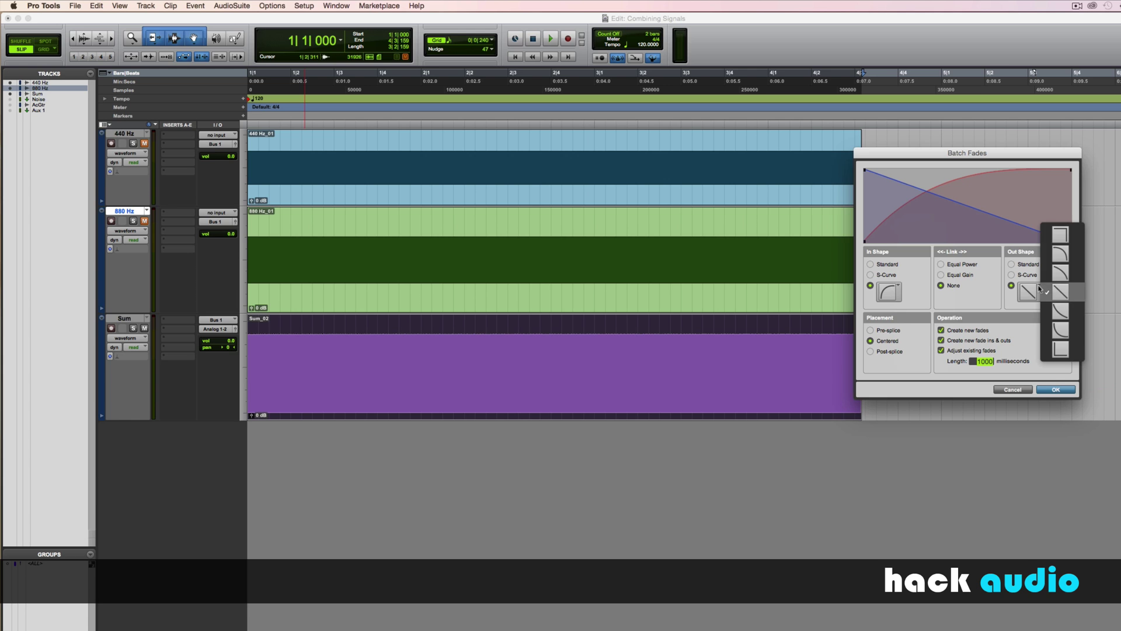
{"action": "left_click", "coordinate": [1061, 258]}
{"action": "left_click", "coordinate": [1051, 389]}
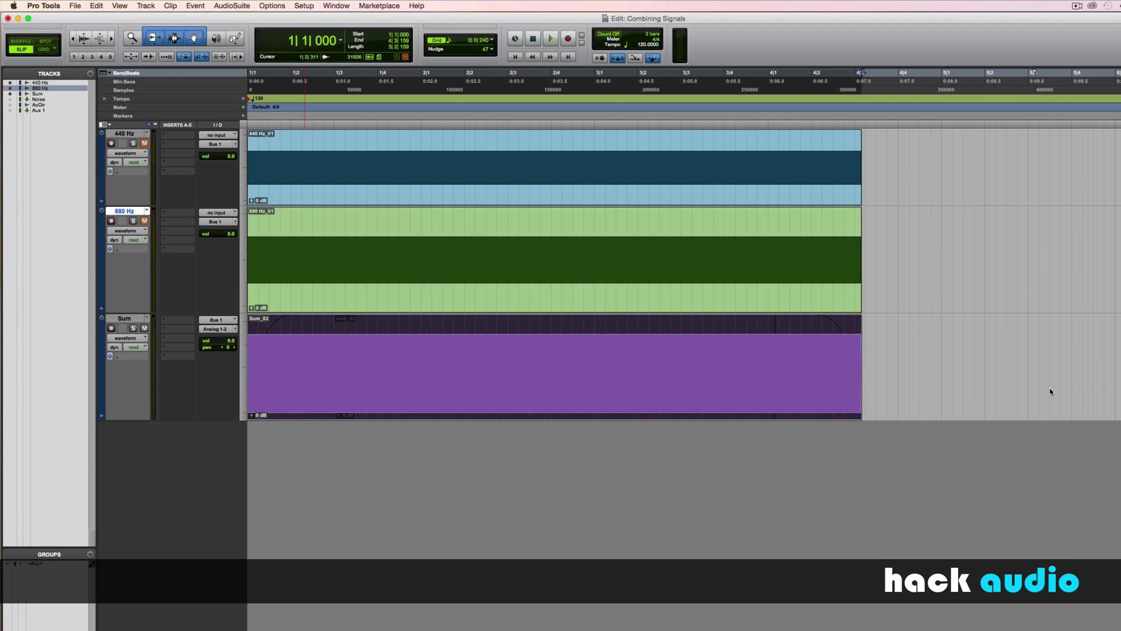
{"action": "key", "text": "space"}
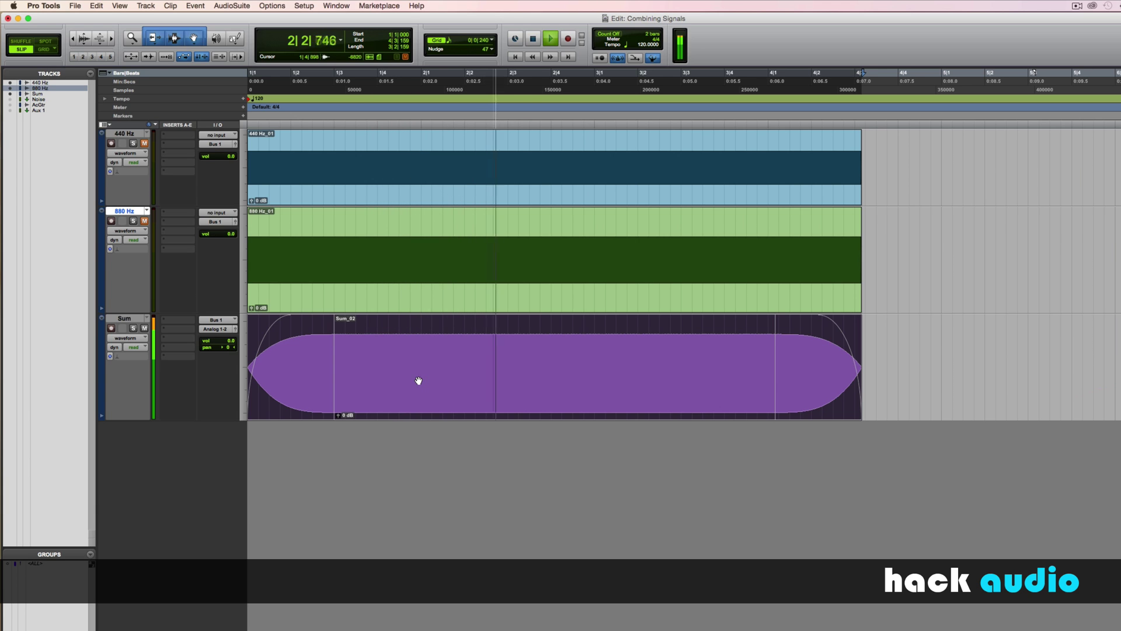
{"action": "key", "text": "space"}
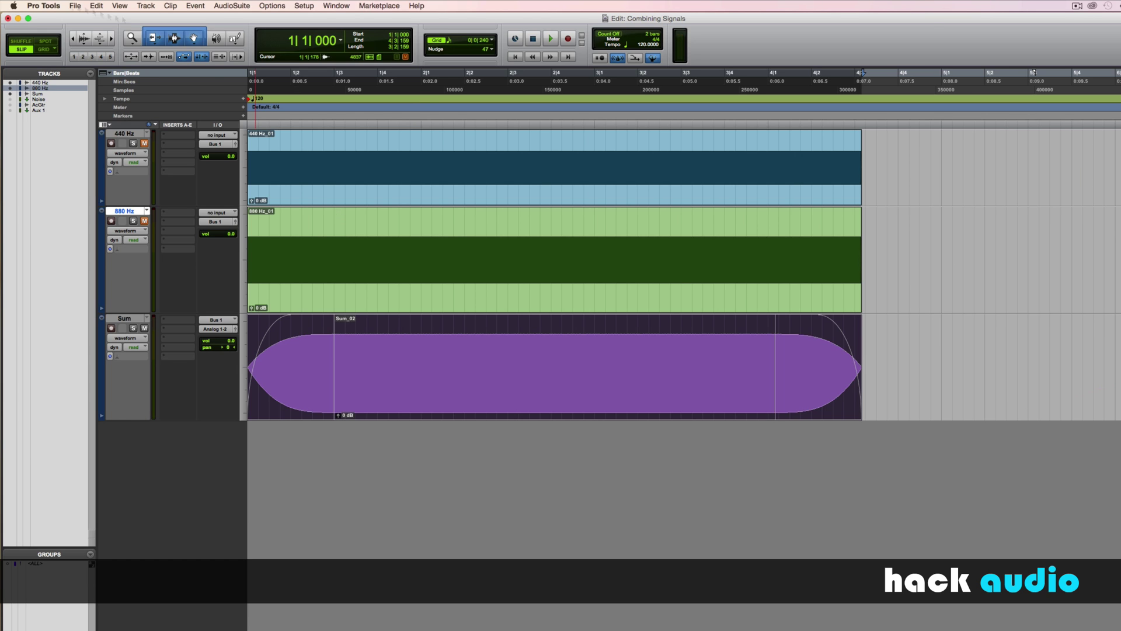
- Show the Noise track, unmute it, and activate its EMO-Generator noise insert
{"action": "left_click", "coordinate": [11, 101]}
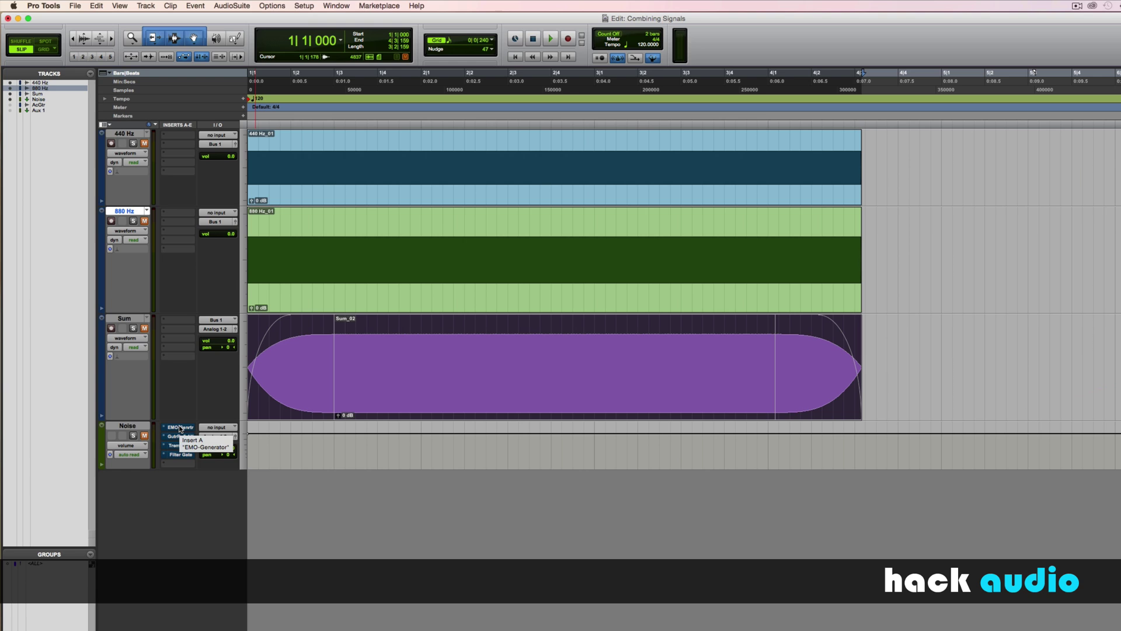
{"action": "left_click", "coordinate": [144, 436]}
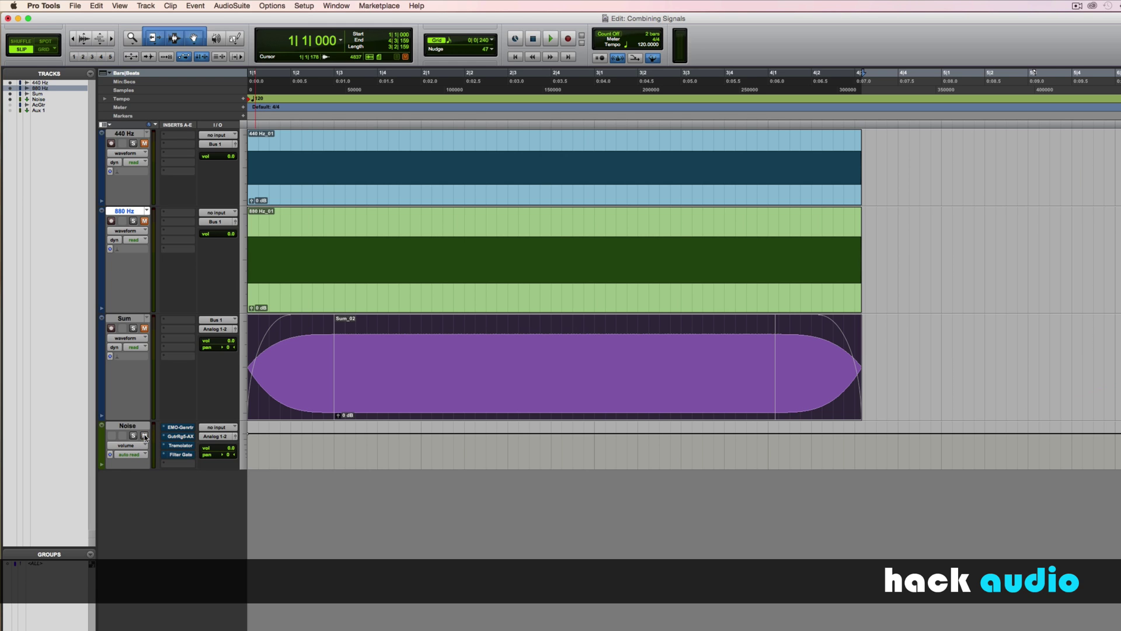
{"action": "left_click", "coordinate": [178, 428]}
- Listen to the Noise track's GutrRg5-AX Tremolo with Bypass off, then bypass it again
{"action": "left_click", "coordinate": [181, 437]}
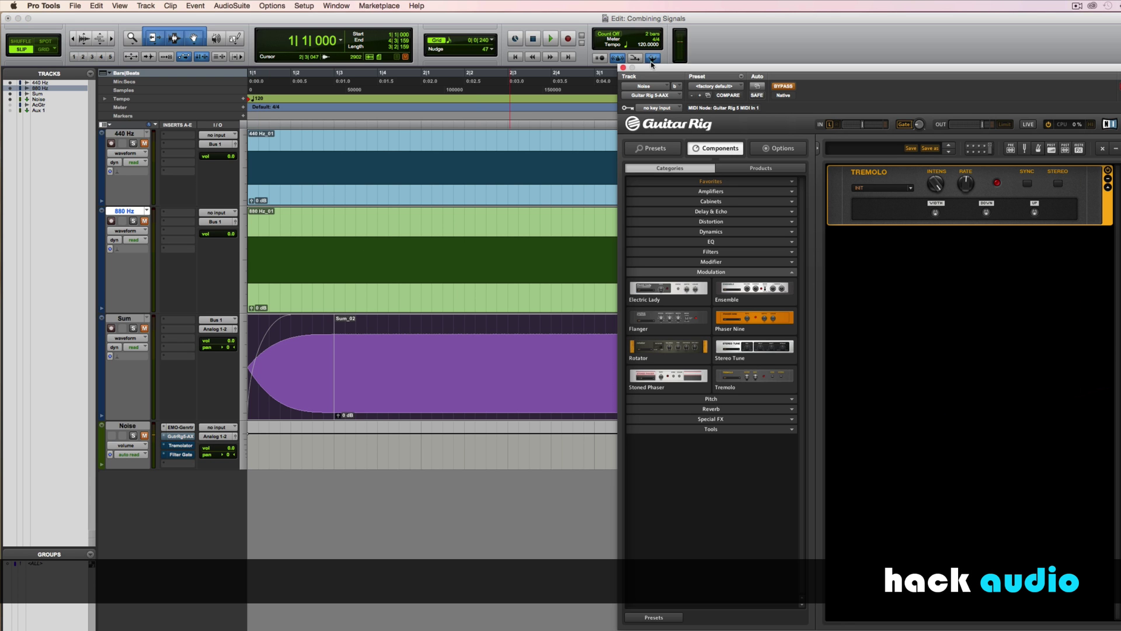
{"action": "left_click_drag", "start_coordinate": [680, 69], "coordinate": [419, 73]}
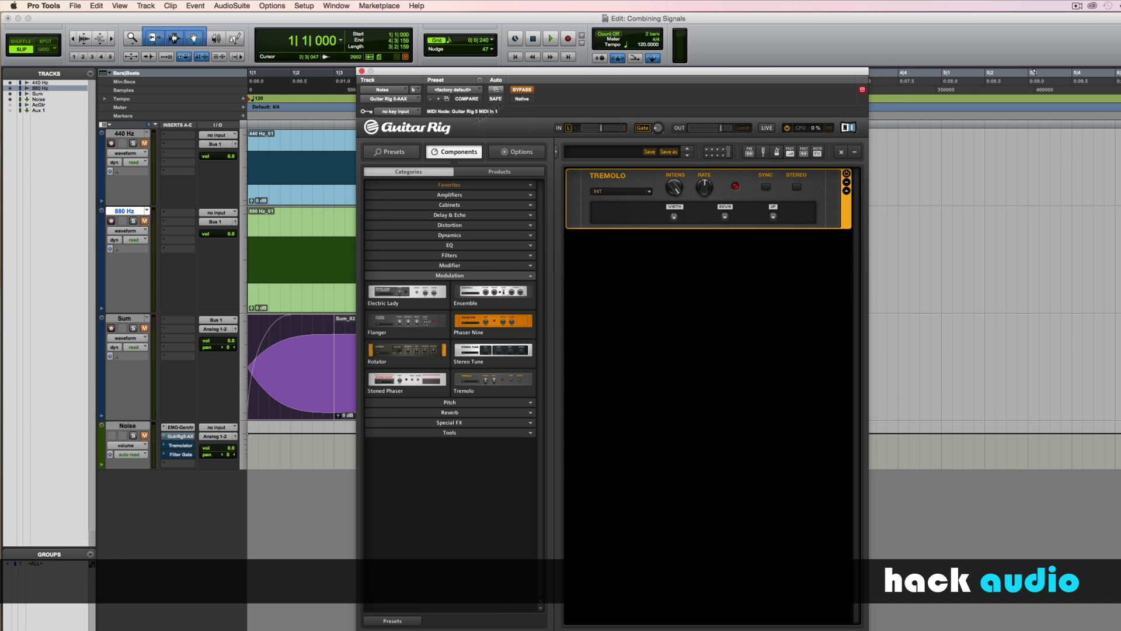
{"action": "left_click", "coordinate": [144, 436]}
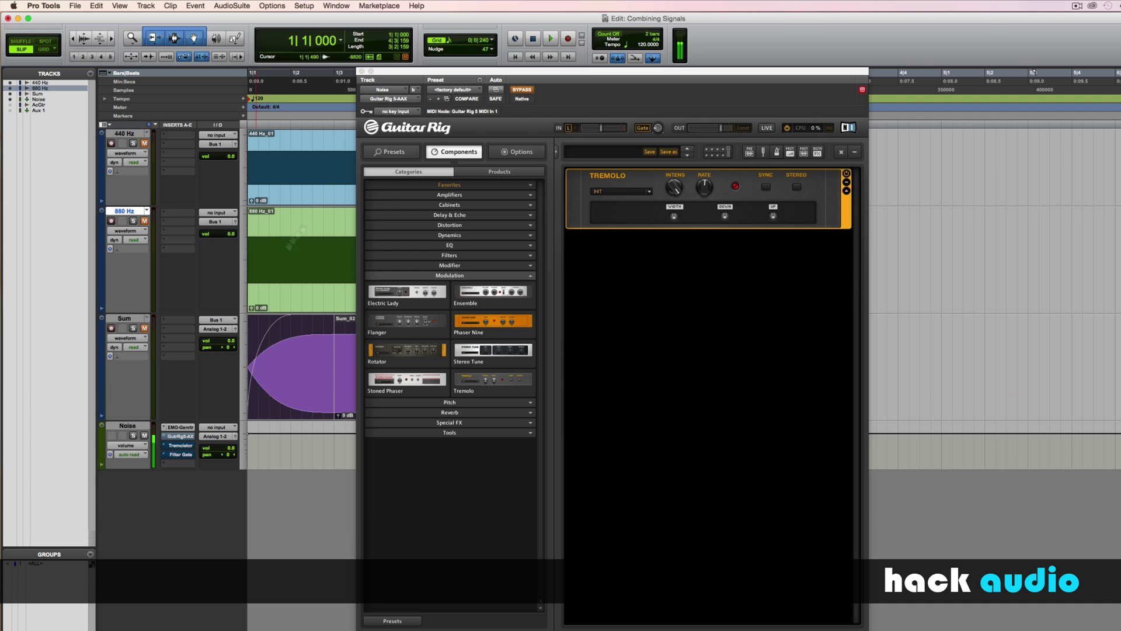
{"action": "left_click", "coordinate": [522, 90]}
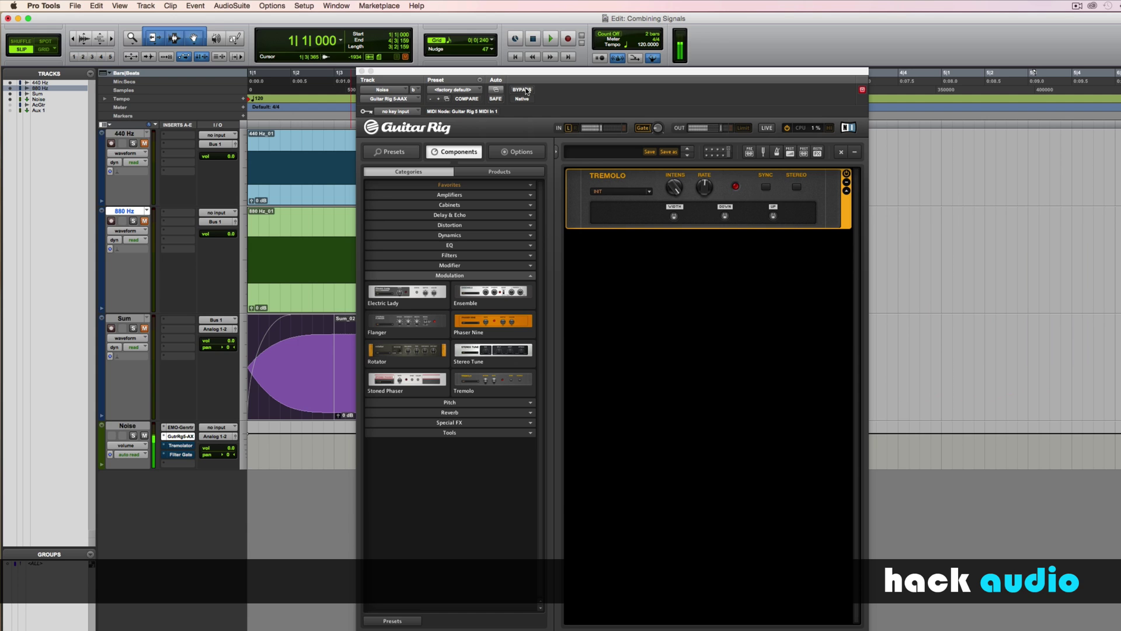
{"action": "left_click", "coordinate": [522, 89]}
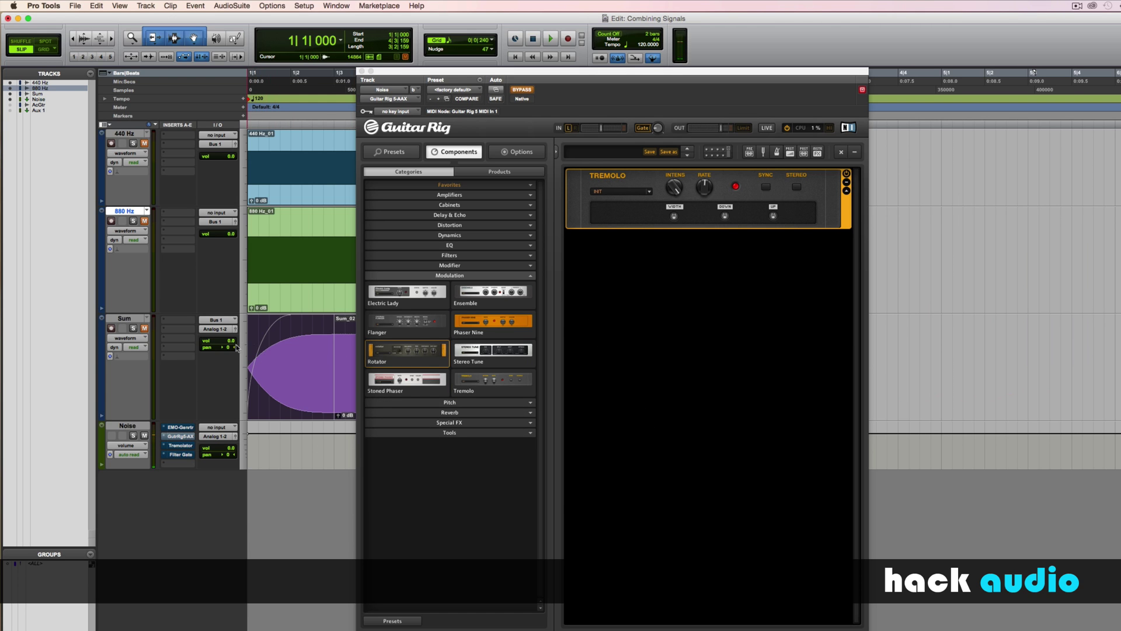
- Play the noise through the Tremolator's Fender Vibrolux preset, then bypass it again
{"action": "left_click", "coordinate": [180, 446]}
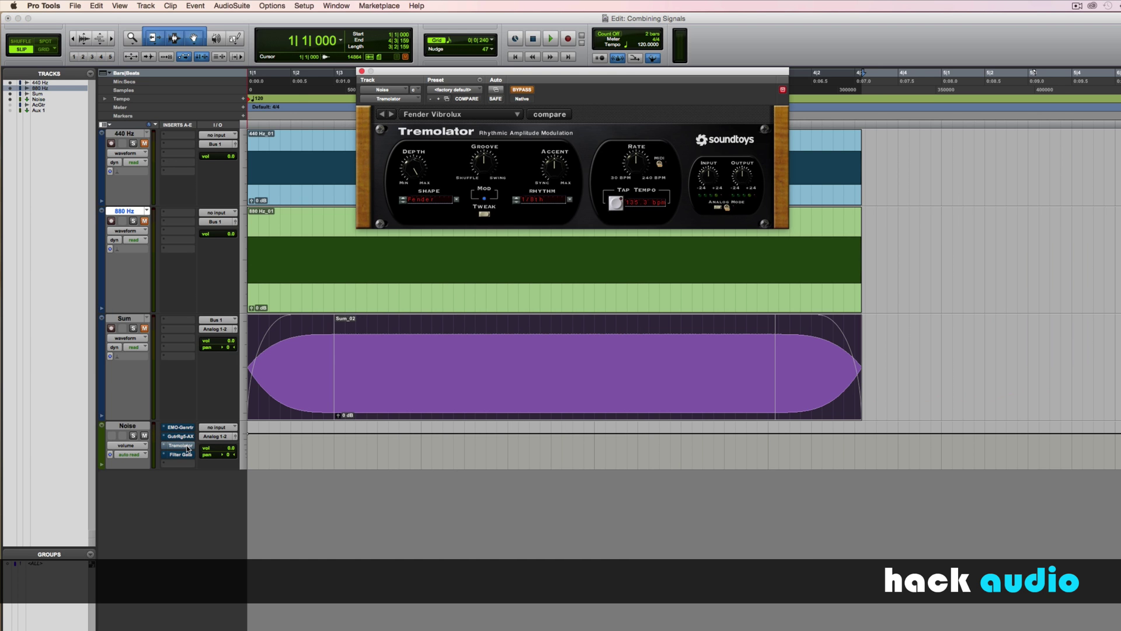
{"action": "left_click_drag", "start_coordinate": [583, 70], "coordinate": [627, 142]}
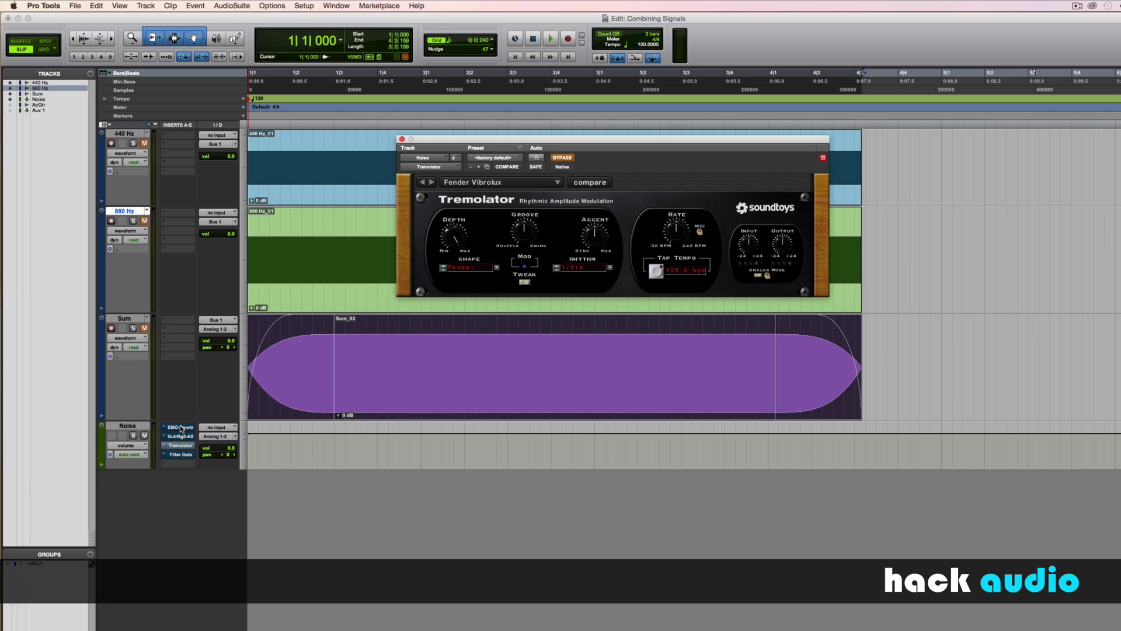
{"action": "key", "text": "space"}
{"action": "left_click", "coordinate": [561, 157]}
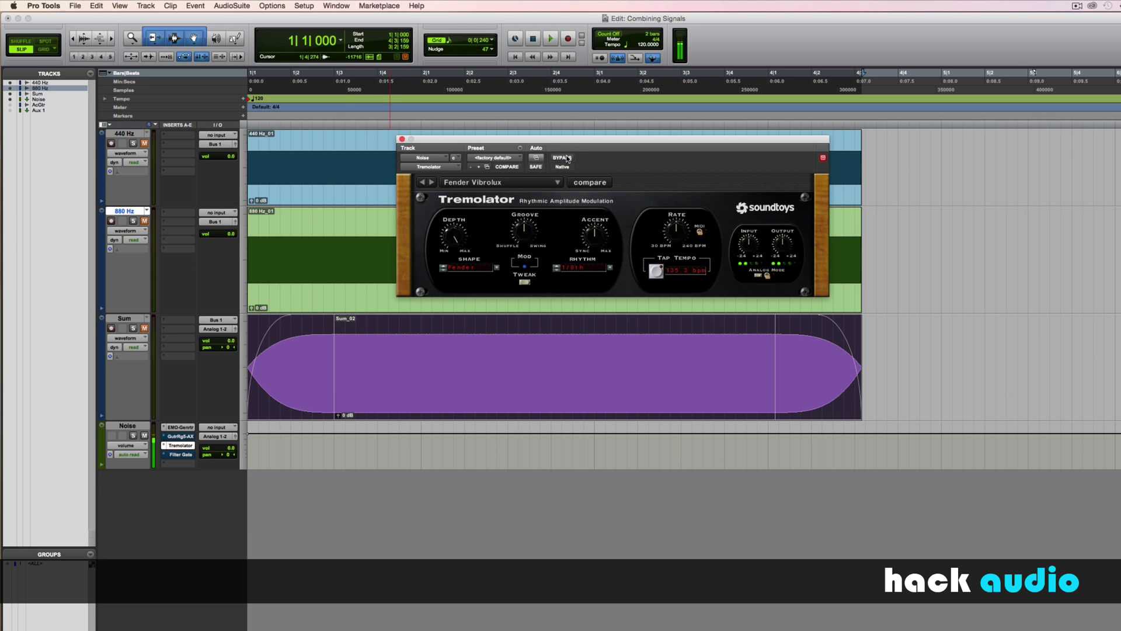
{"action": "left_click", "coordinate": [562, 158]}
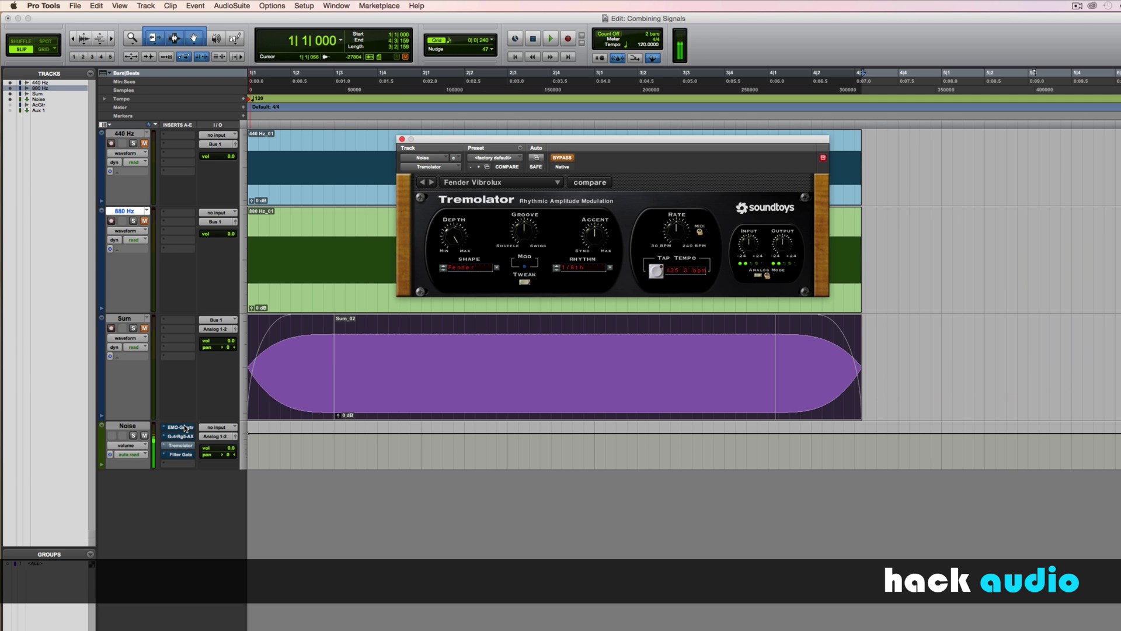
- Enable the Noise track's AIR Filter Gate and set its rate to 1/16 note
{"action": "left_click", "coordinate": [182, 454]}
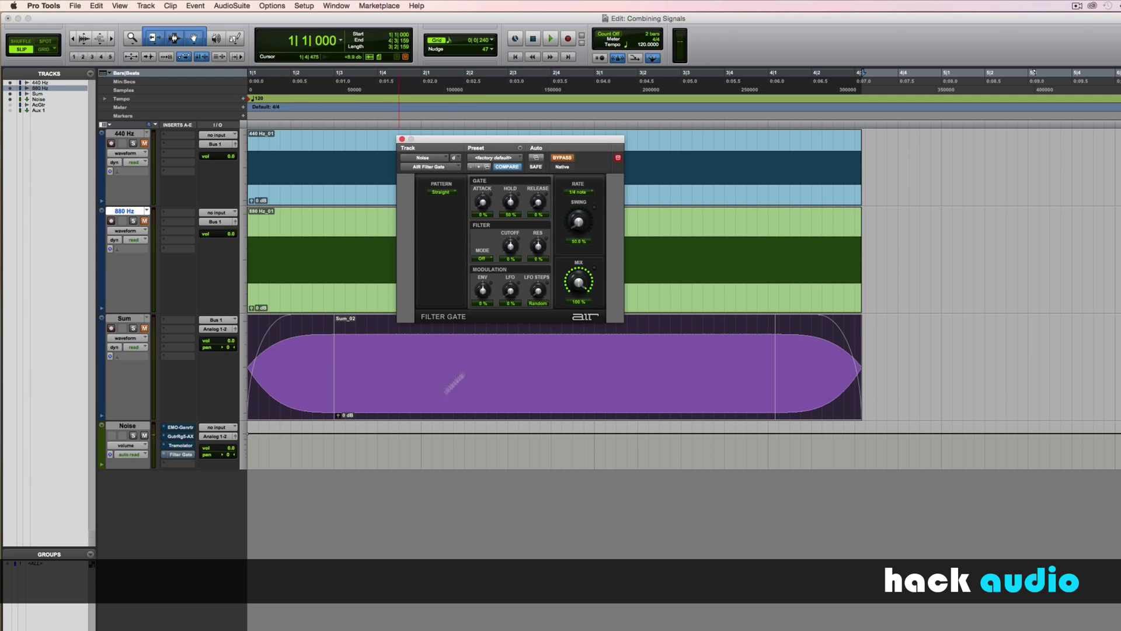
{"action": "left_click_drag", "start_coordinate": [490, 140], "coordinate": [541, 139]}
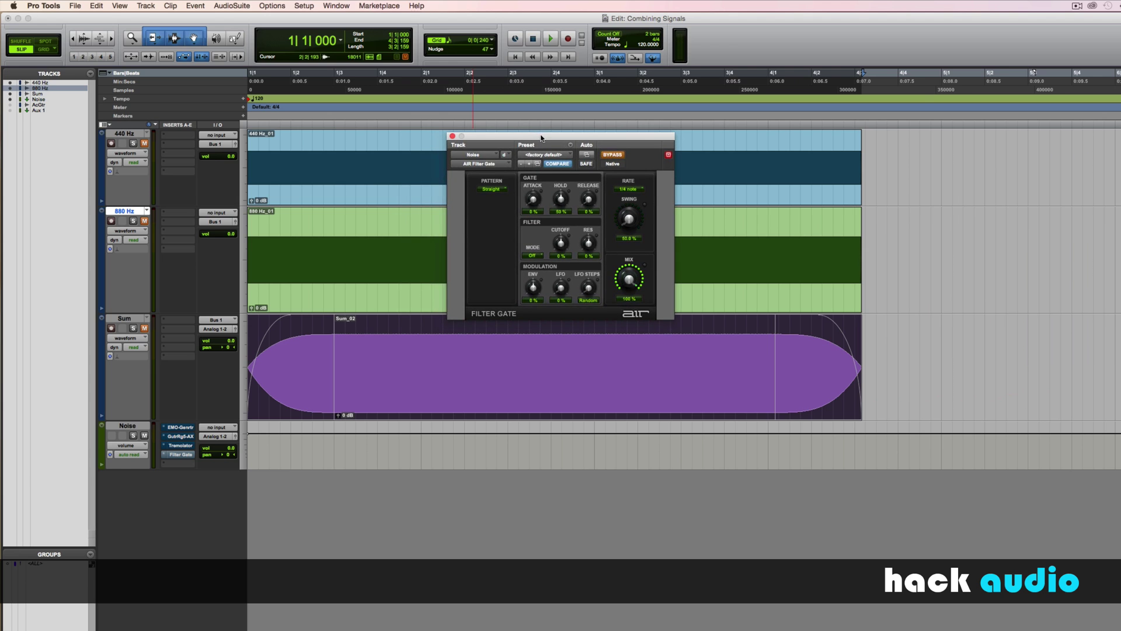
{"action": "left_click", "coordinate": [621, 160]}
{"action": "left_click", "coordinate": [641, 190]}
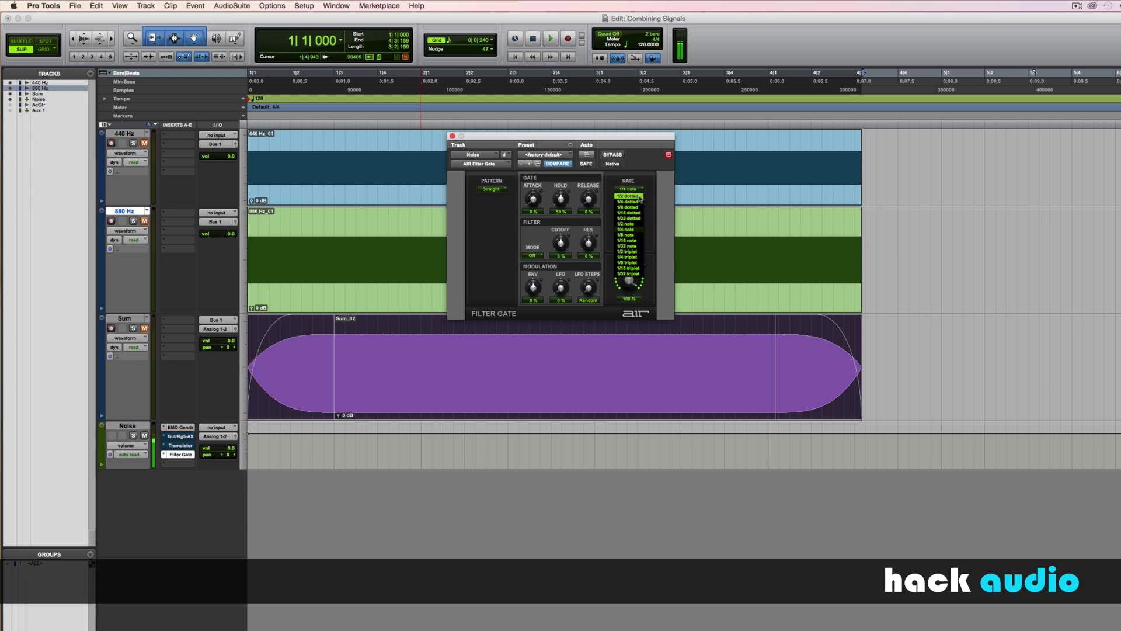
{"action": "left_click", "coordinate": [630, 235]}
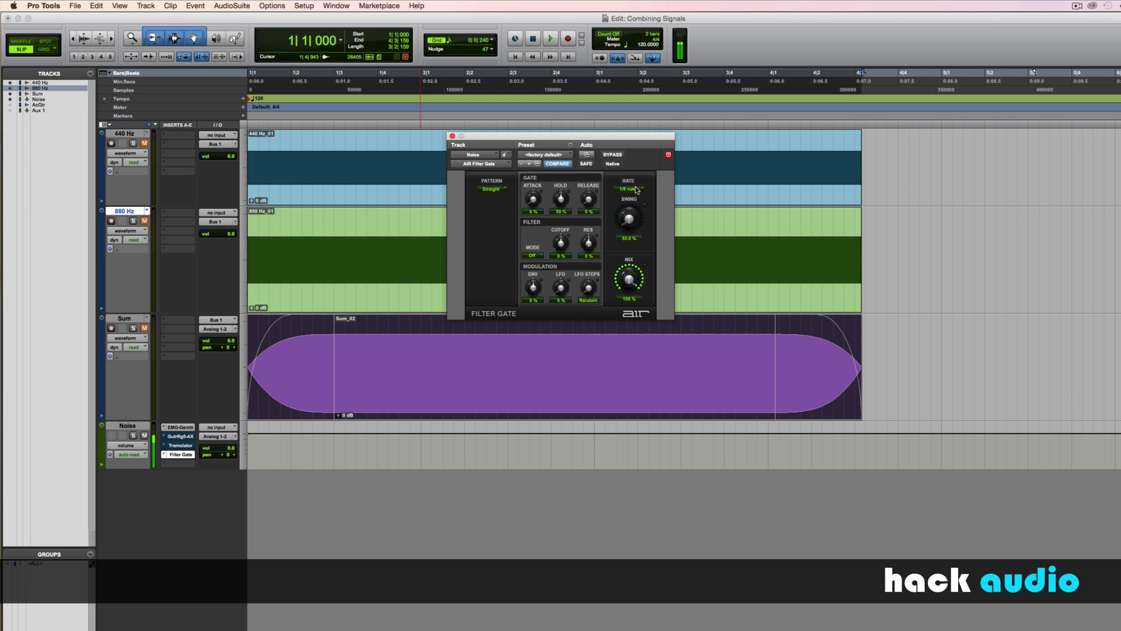
{"action": "left_click", "coordinate": [636, 189]}
{"action": "left_click", "coordinate": [637, 241]}
- Bypass both the noise generator and the Filter Gate inserts
{"action": "left_click", "coordinate": [186, 428], "text": "super"}
{"action": "left_click", "coordinate": [181, 456], "text": "super"}
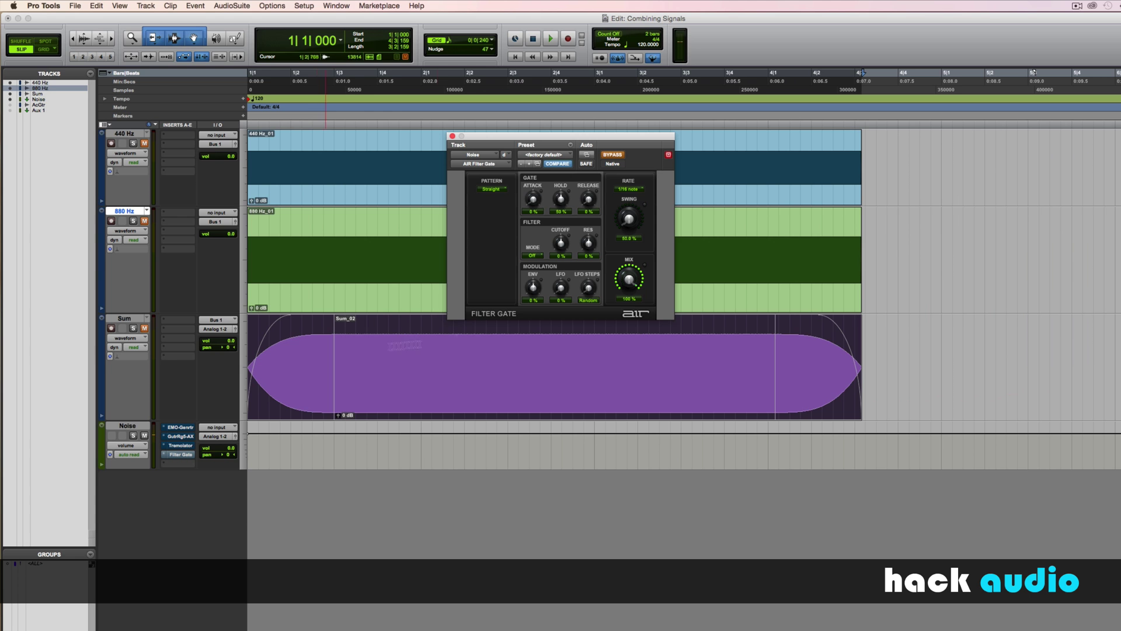
{"action": "left_click", "coordinate": [146, 435]}
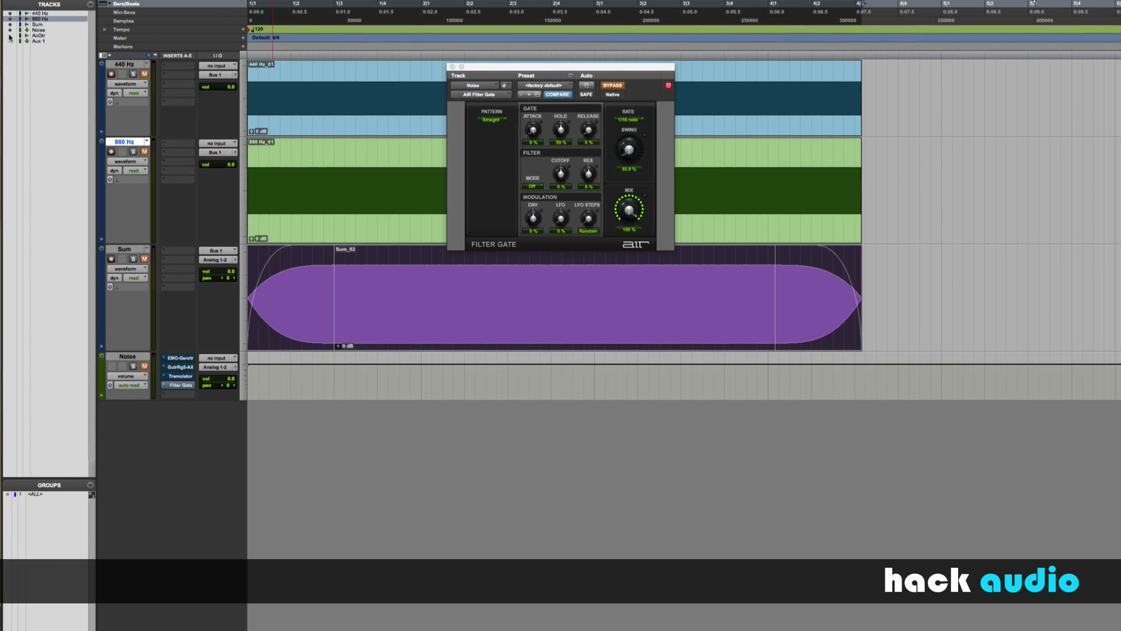
- Show the AcGtr track, select its guitar clip, and unmute it
{"action": "left_click", "coordinate": [9, 11]}
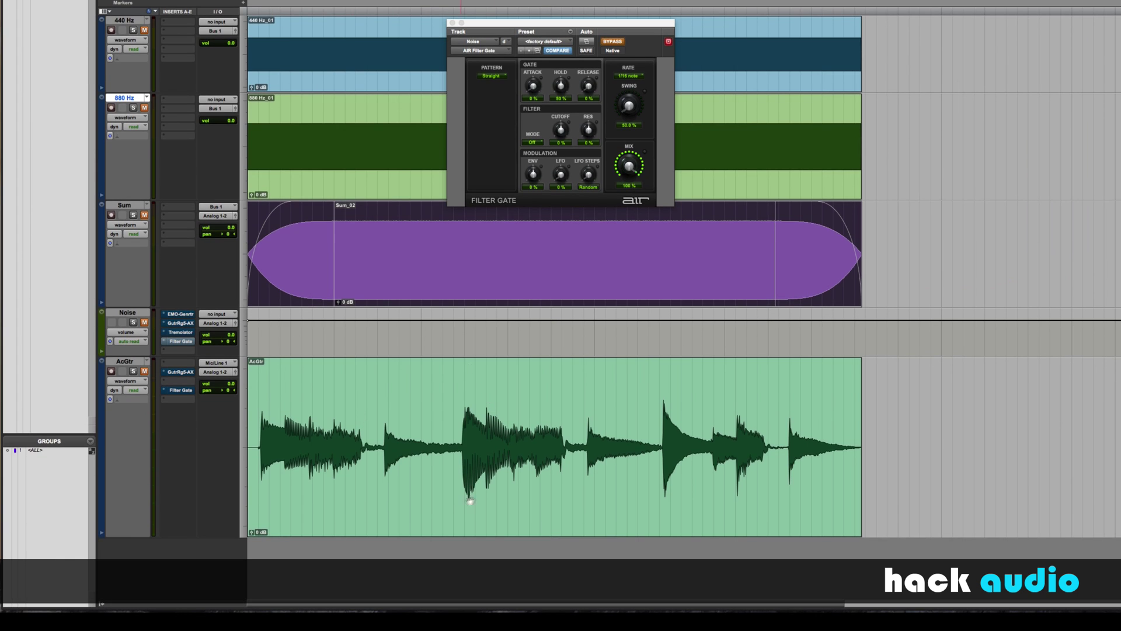
{"action": "left_click", "coordinate": [405, 462]}
{"action": "left_click", "coordinate": [144, 371]}
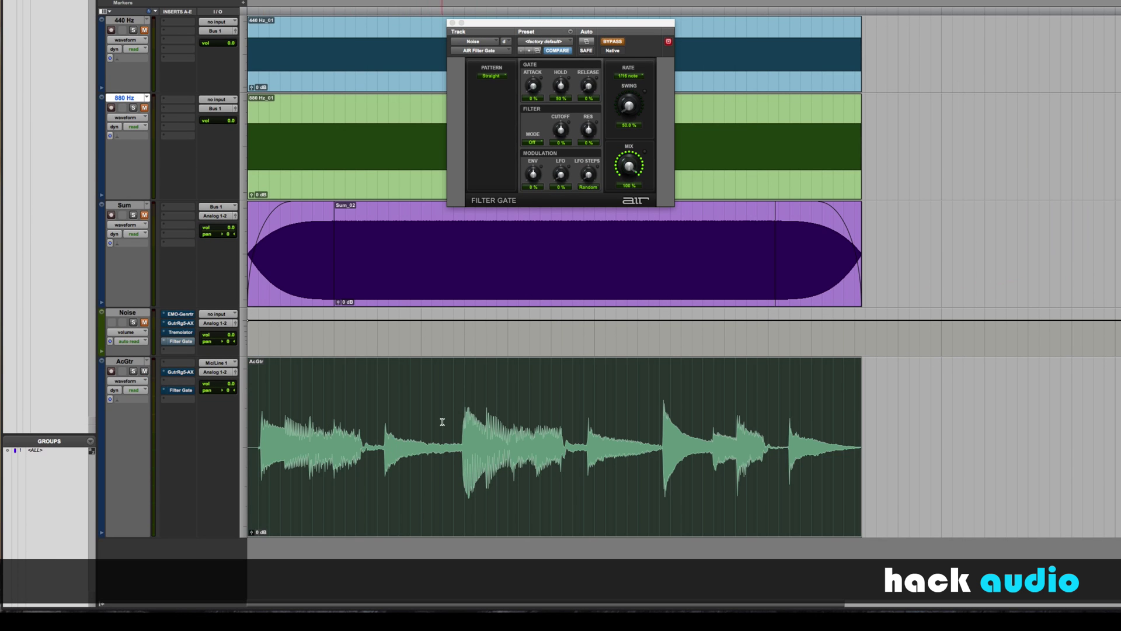
- Apply 2000 ms batch fades to the guitar clip, play it, then undo the fades
{"action": "key", "text": "super+f"}
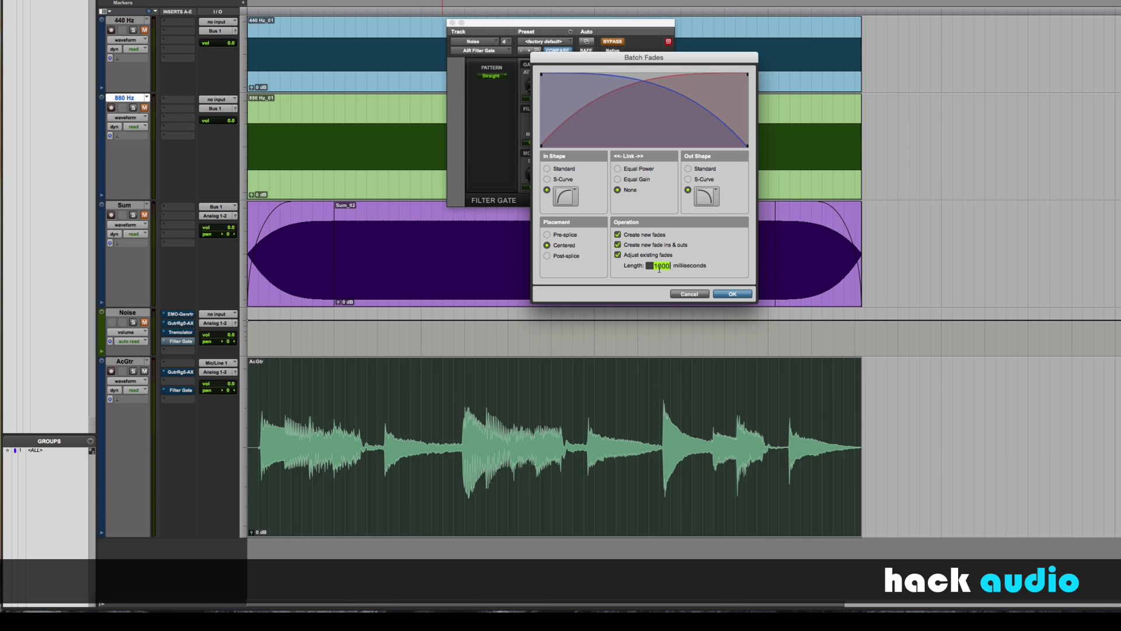
{"action": "type", "text": "2"}
{"action": "left_click", "coordinate": [730, 294]}
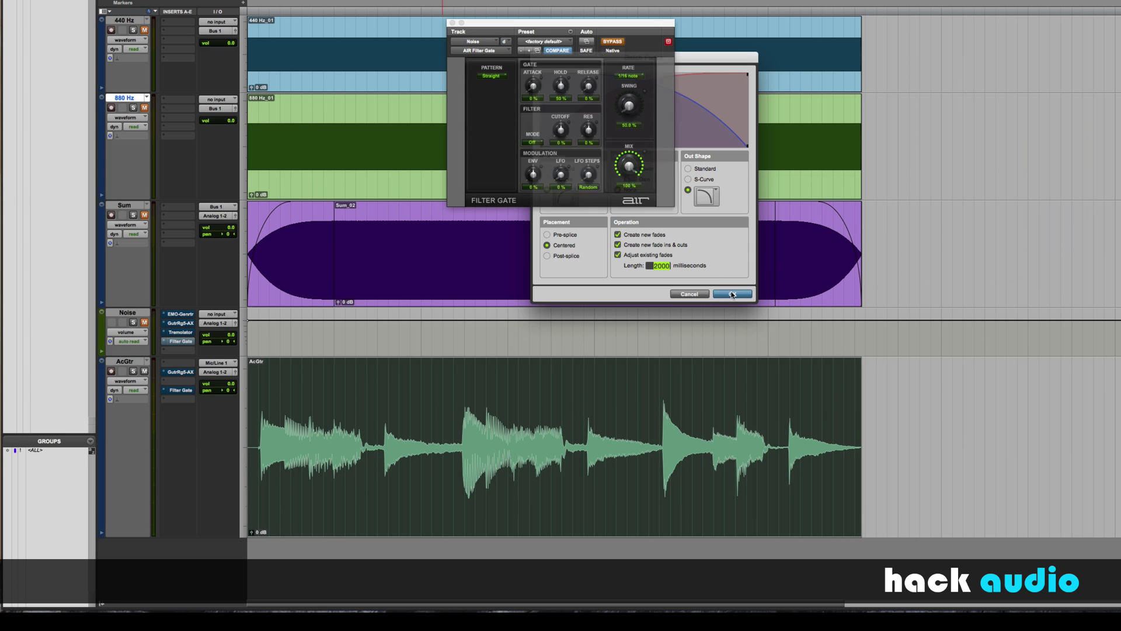
{"action": "key", "text": "space"}
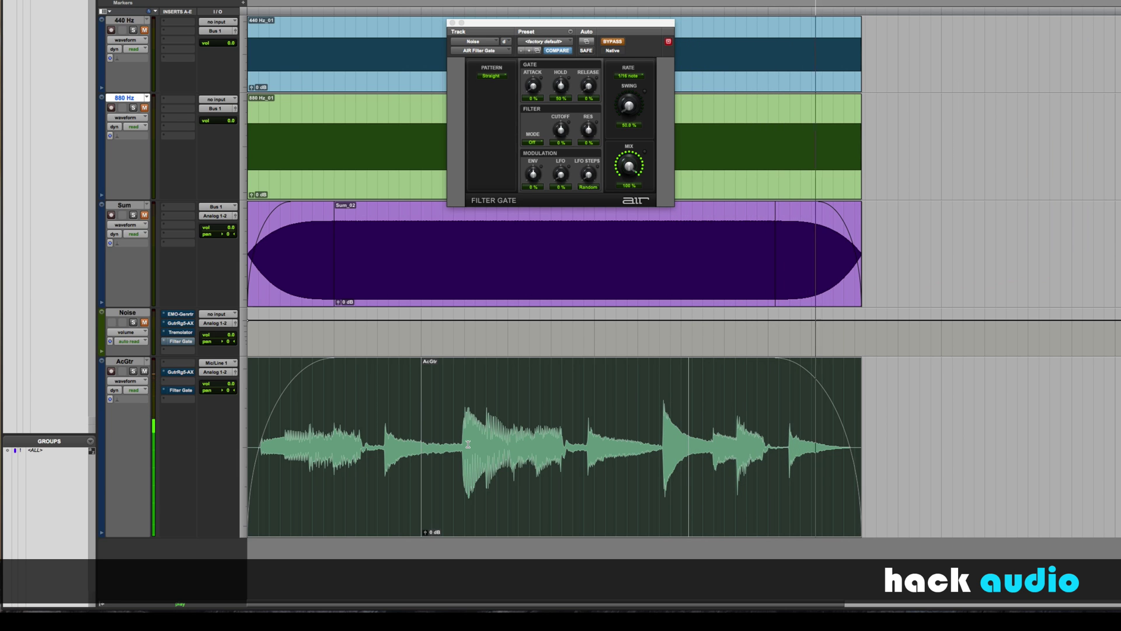
{"action": "key", "text": "ctrl+z"}
{"action": "key", "text": "Return"}
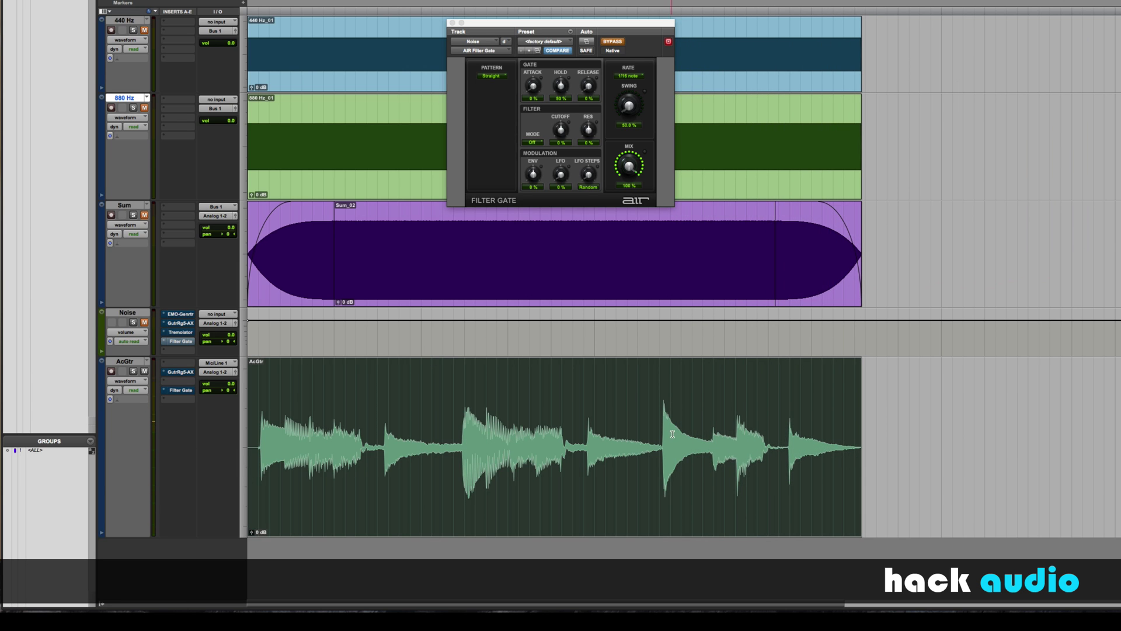
- Enable and open the GutrRg5-AX Guitar Rig insert on AcGtr, then play the guitar through its Tremolo
{"action": "left_click", "coordinate": [186, 373], "text": "ctrl+super"}
{"action": "left_click", "coordinate": [182, 372]}
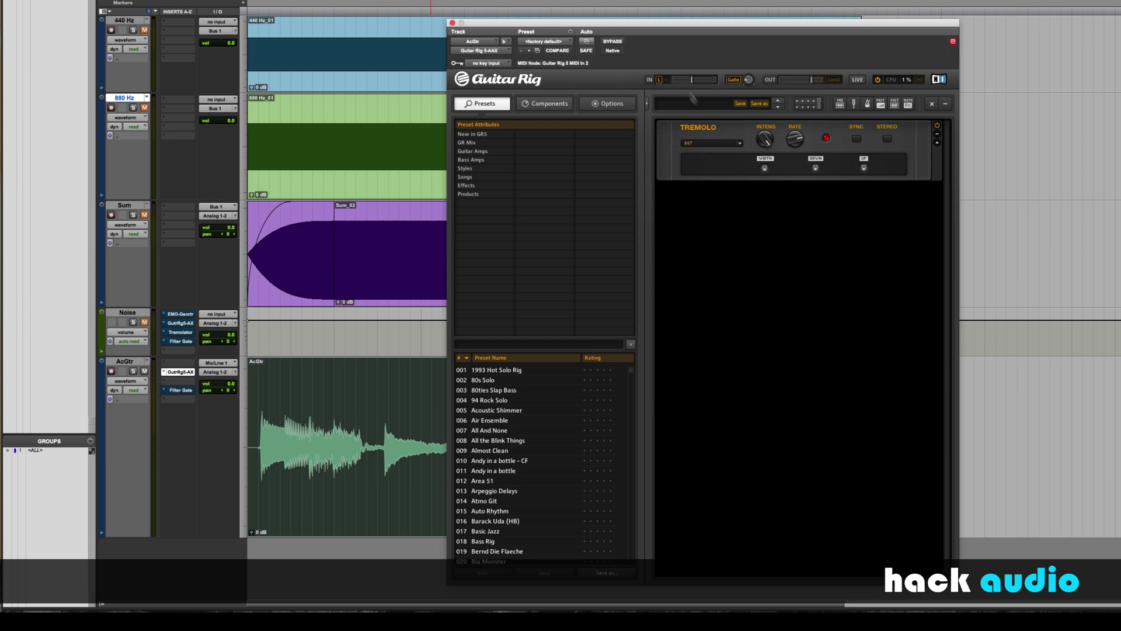
{"action": "key", "text": "space"}
{"action": "key", "text": "space"}
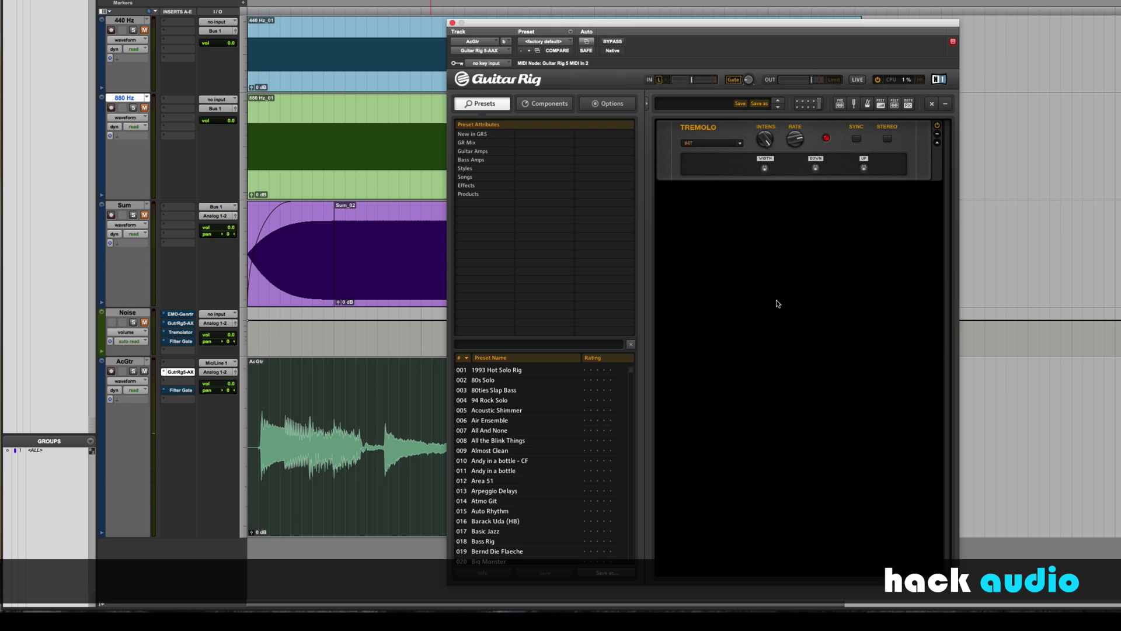